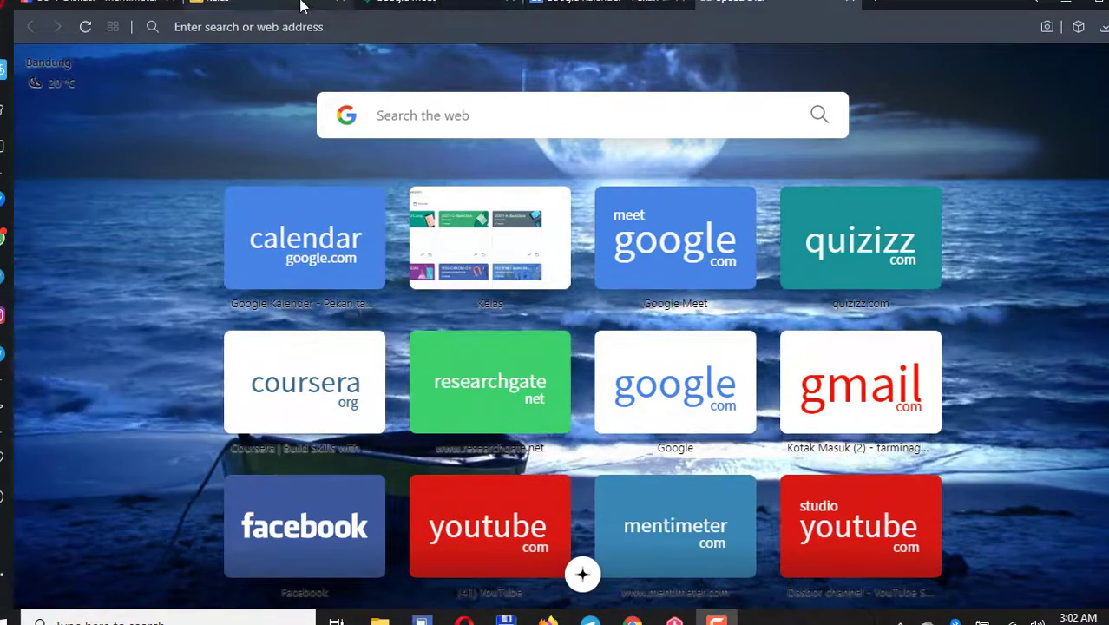
Switch to Google Classroom and start creating a class, accepting the notice about using Classroom in a school with students.
click(213, 3)
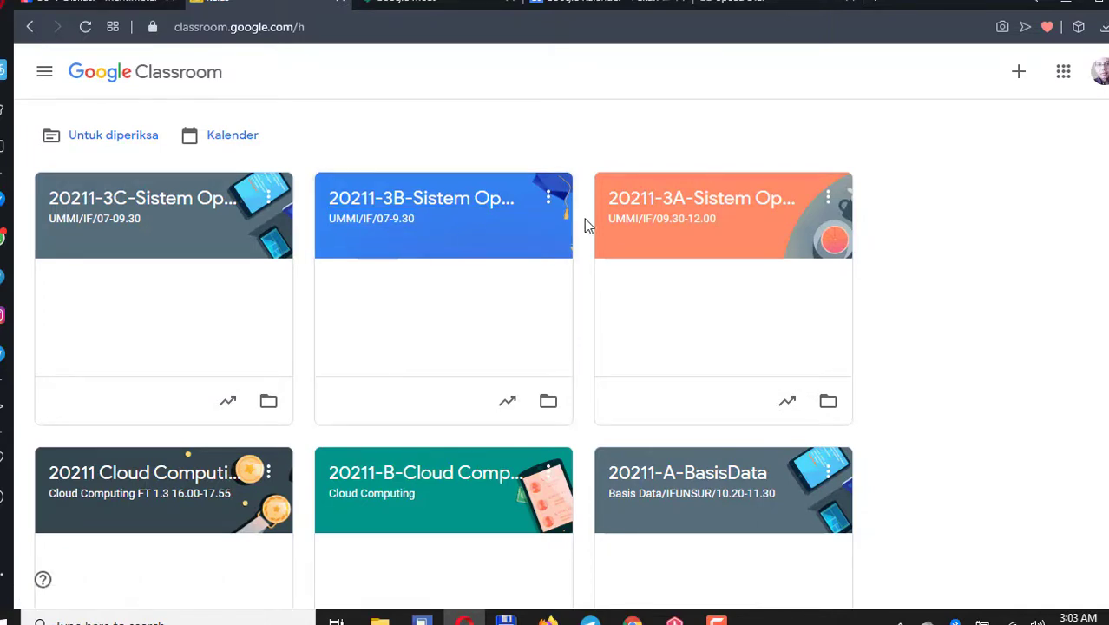
click(1020, 73)
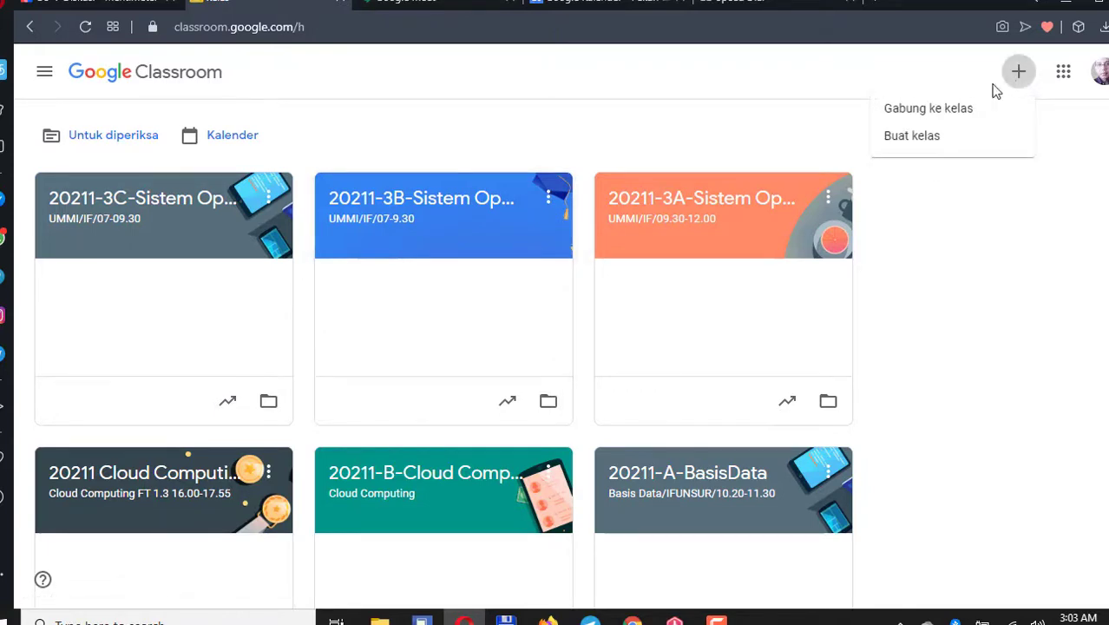
double_click(927, 145)
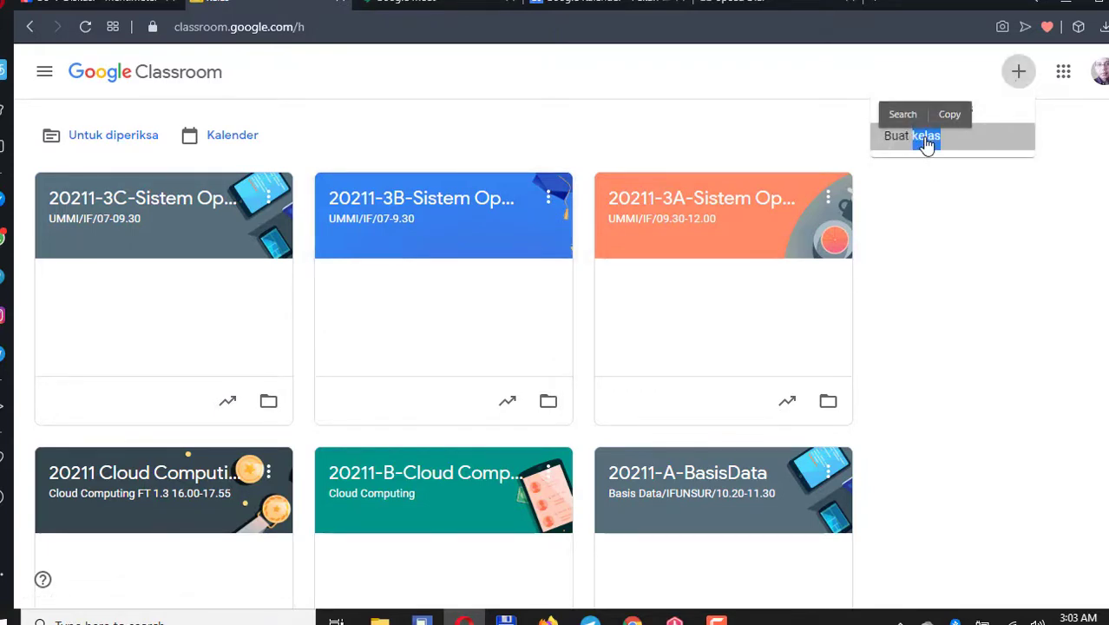
click(486, 430)
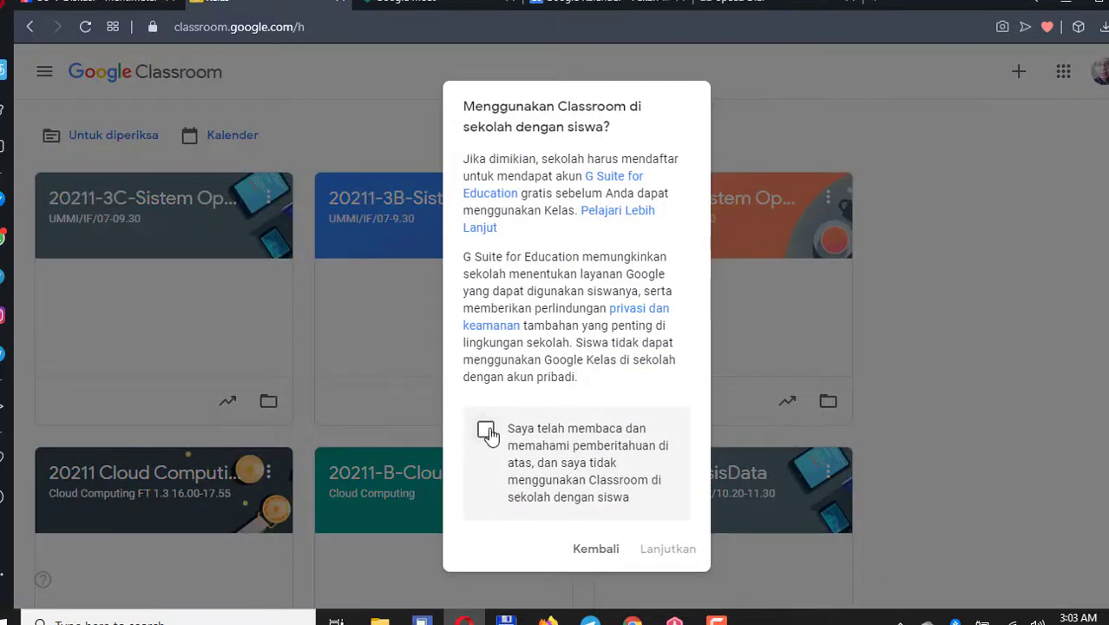
click(681, 556)
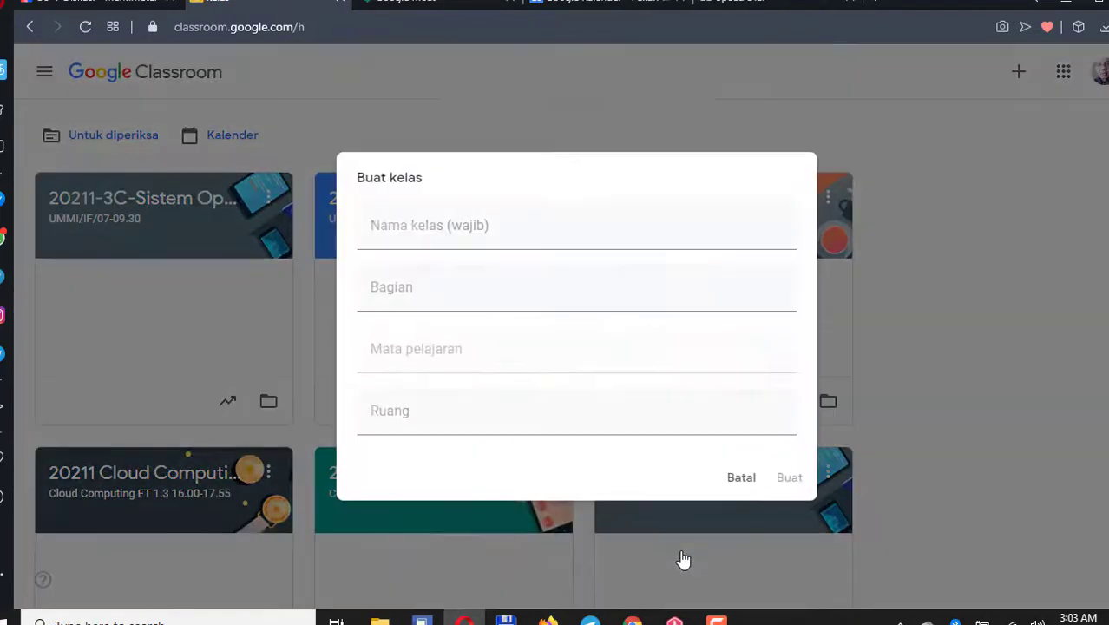
Create the class with the name "Bahasa Indonesia / 3A / 10.00-12.00" and the subject "Bahasa Indo".
click(478, 225)
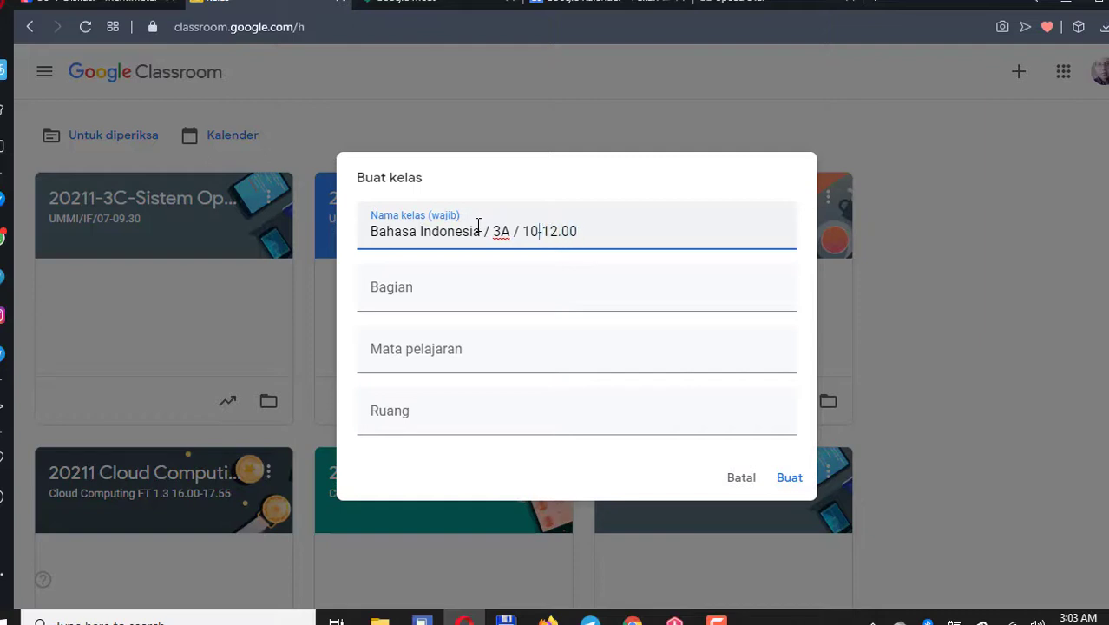
text(.00-)
click(422, 350)
text(Bahas)
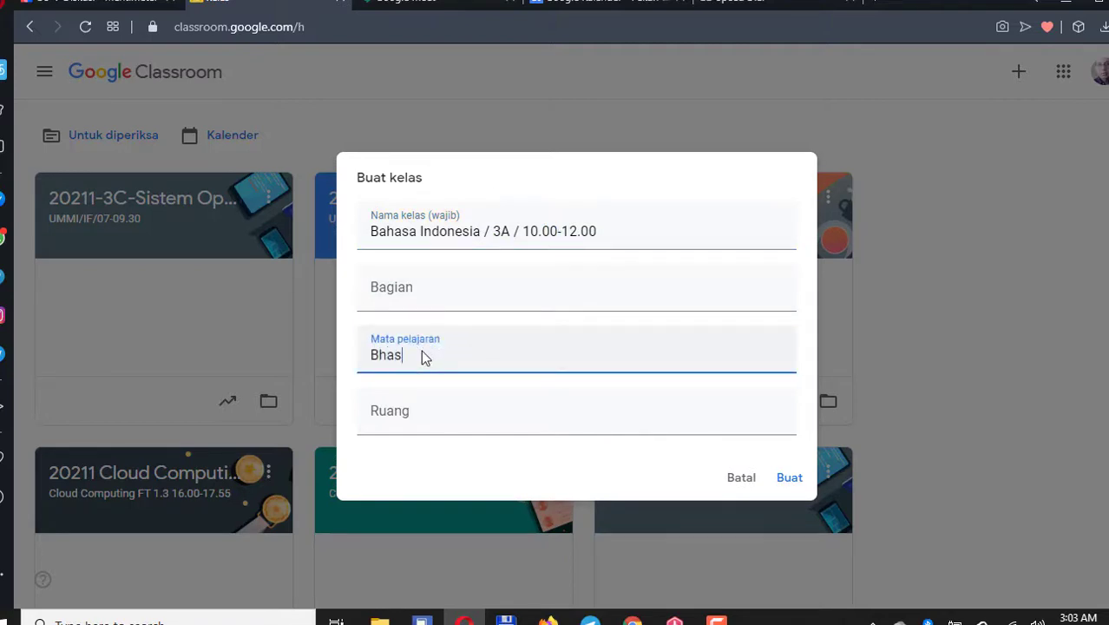
key(BackSpace)
key(BackSpace)
key(BackSpace)
text(ahasa Indo)
click(786, 482)
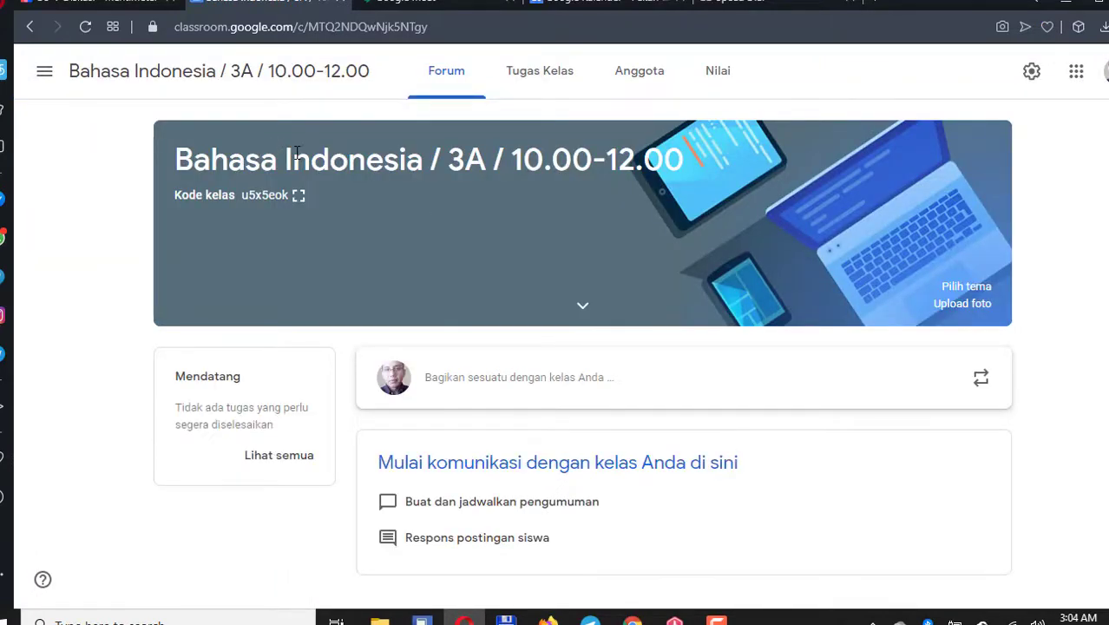
click(45, 74)
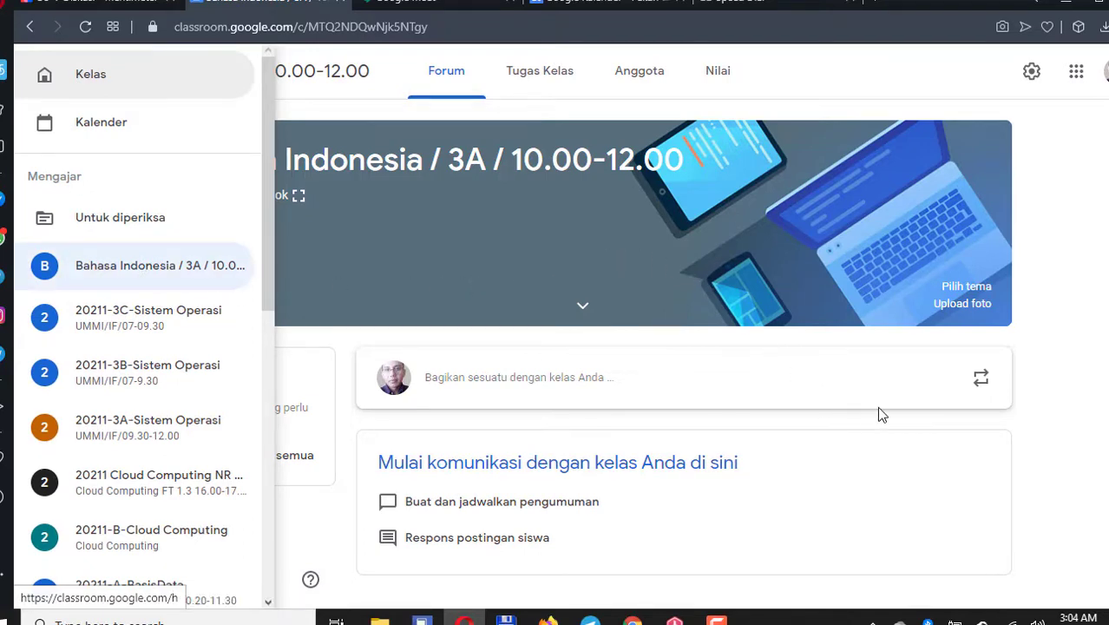
click(1078, 276)
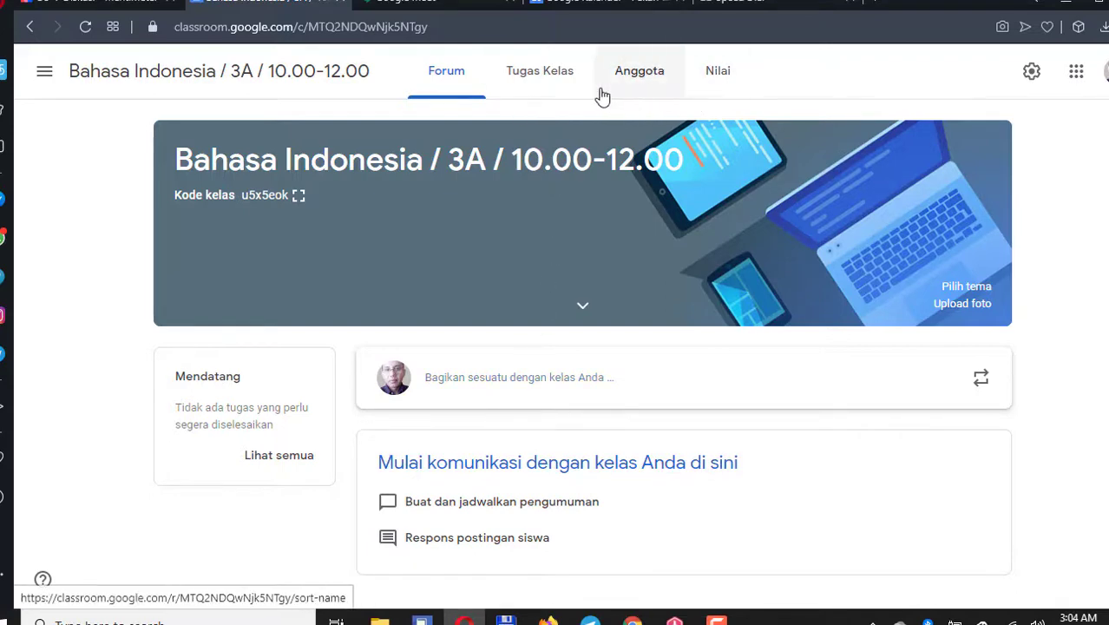
Add a topic named ABSENSI to the classwork of the new class.
click(547, 81)
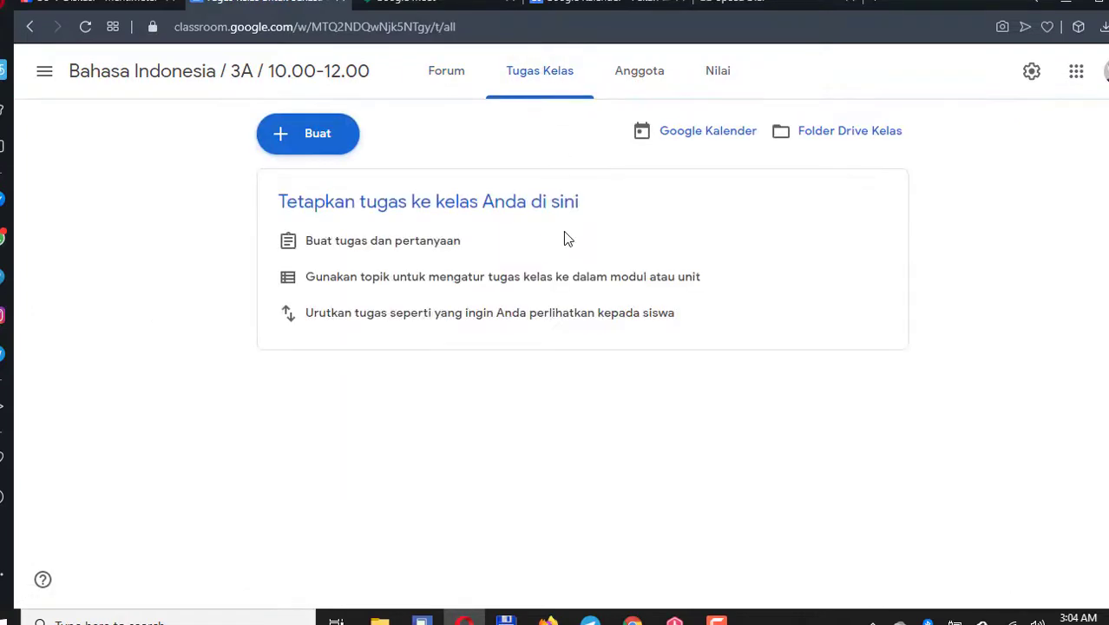
click(285, 137)
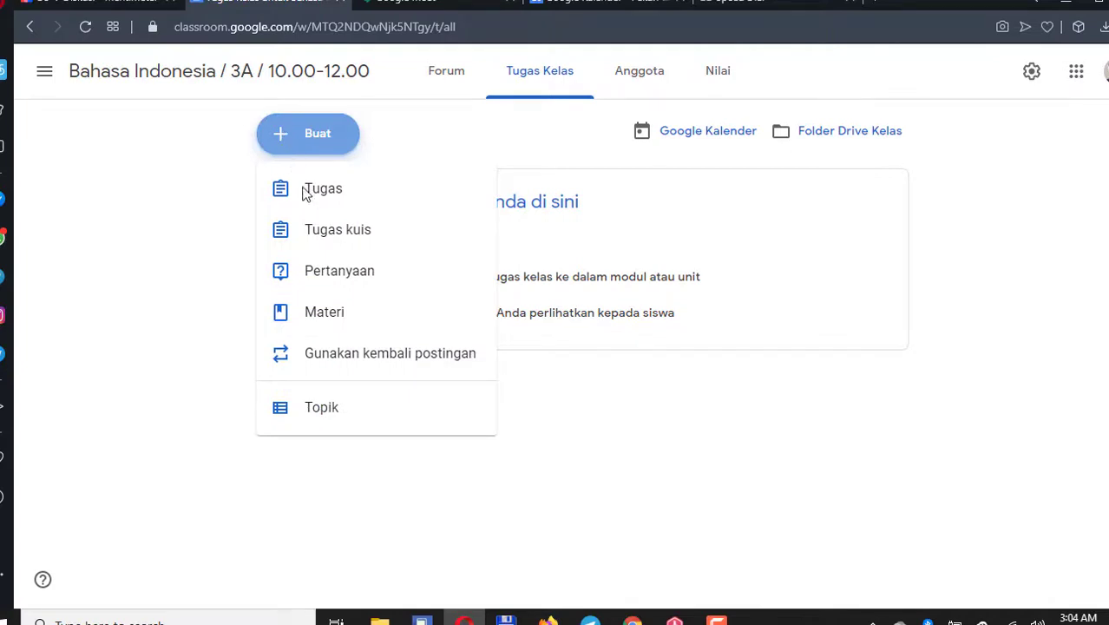
click(323, 421)
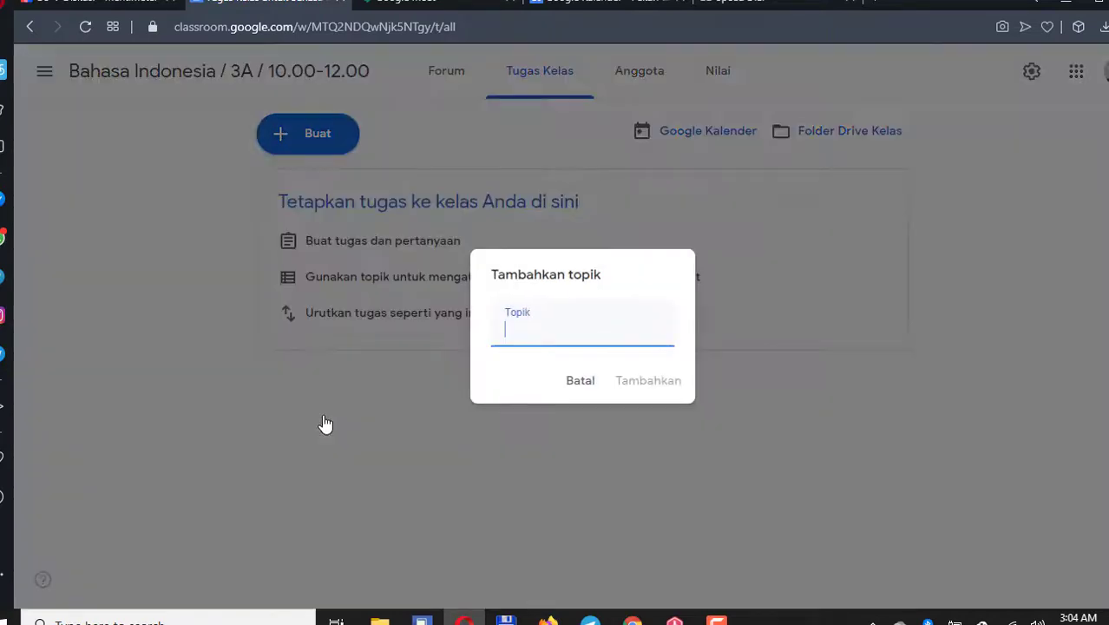
text(ABSEN)
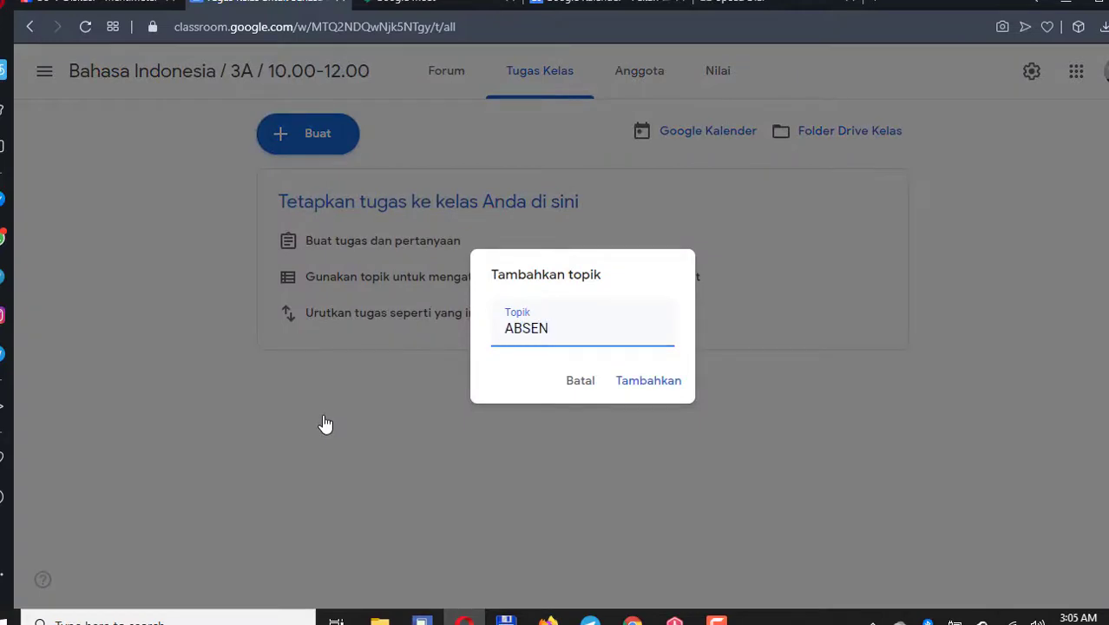
text(SI)
click(642, 387)
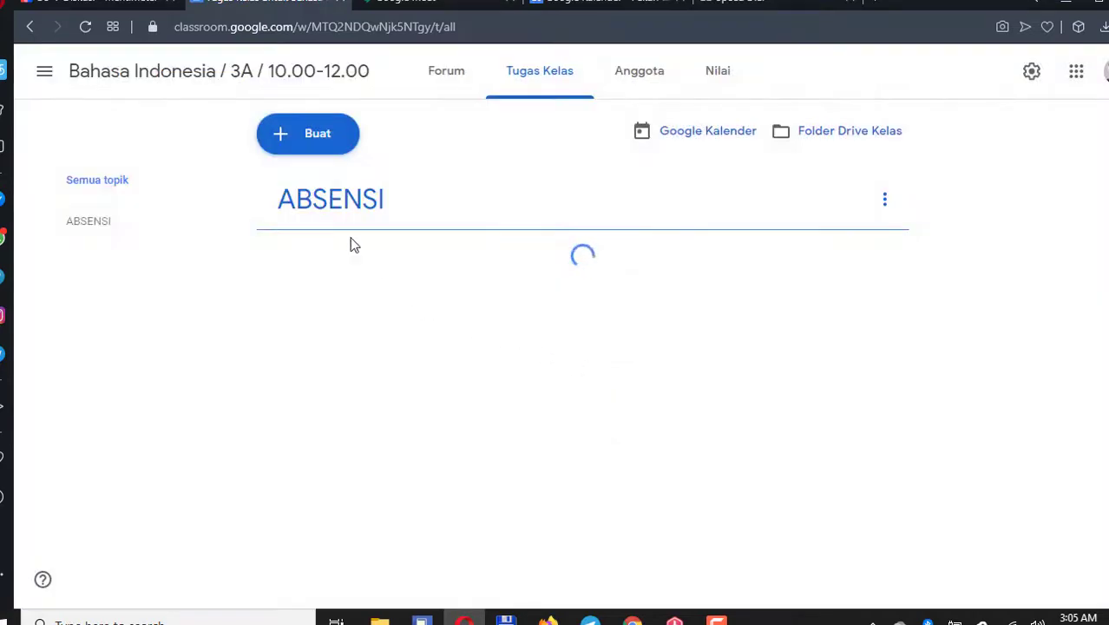
Add a second classwork topic named "TUGAS dan QUIZ".
click(286, 136)
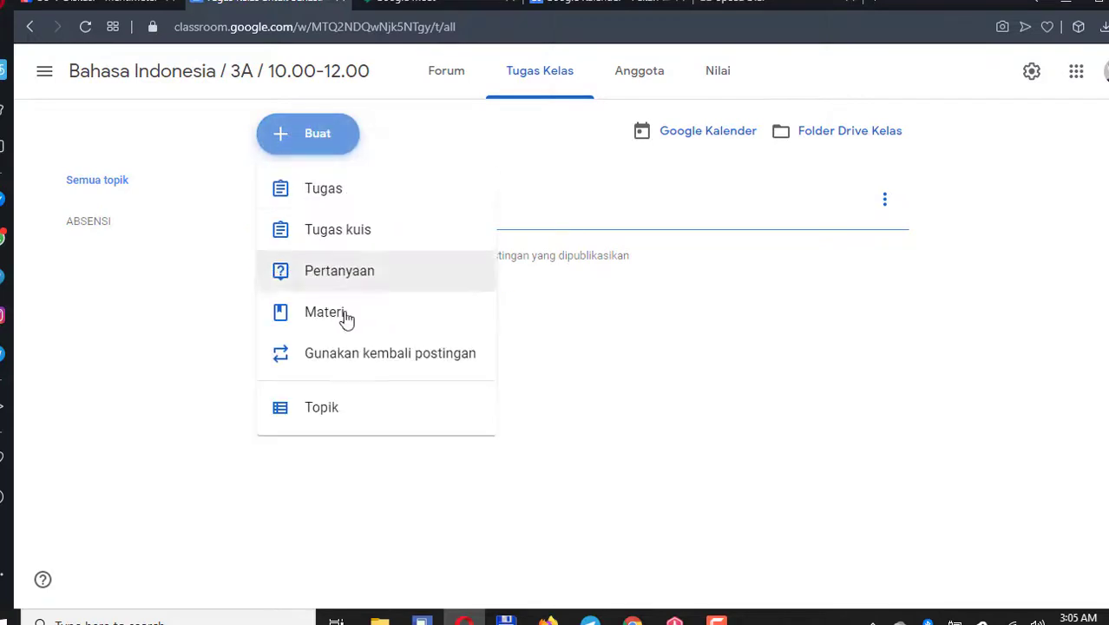
click(332, 411)
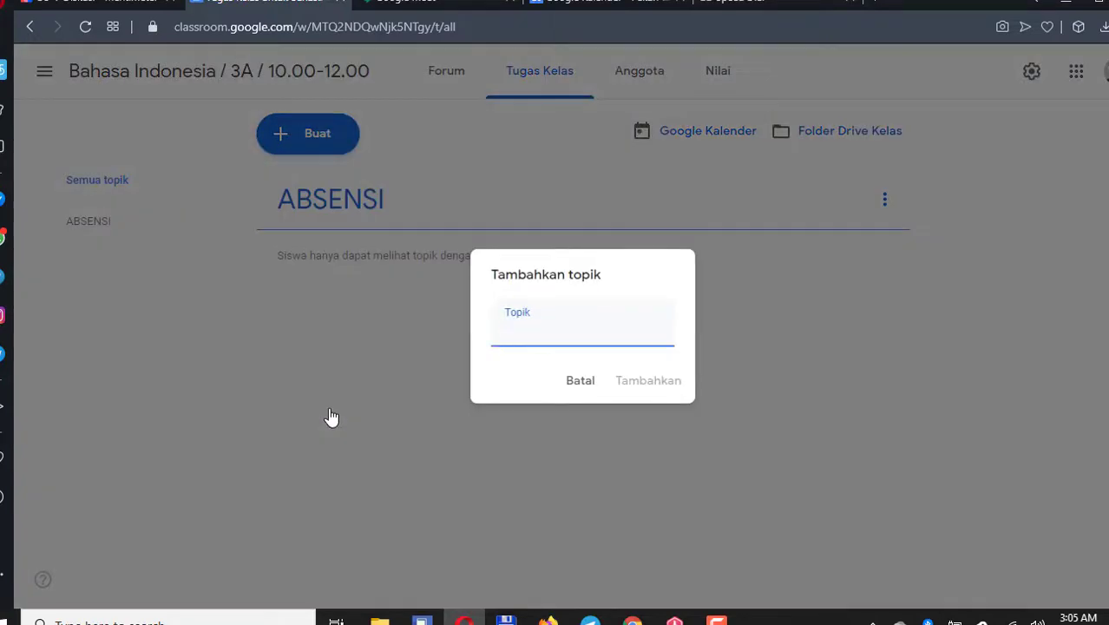
text(TUGAS)
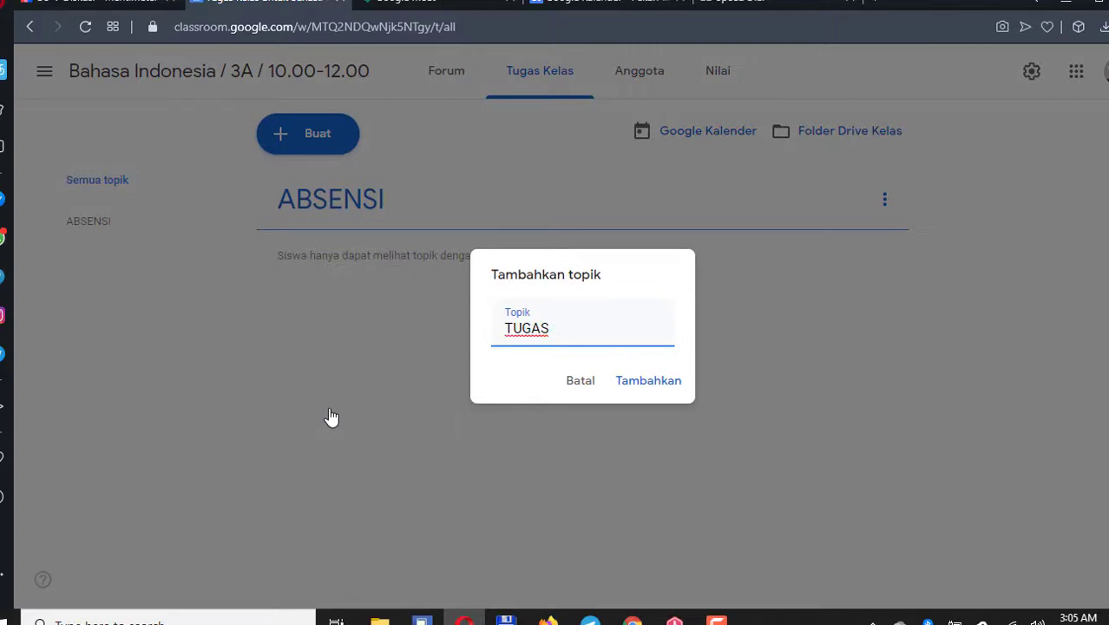
text( dan QUIZ)
click(657, 388)
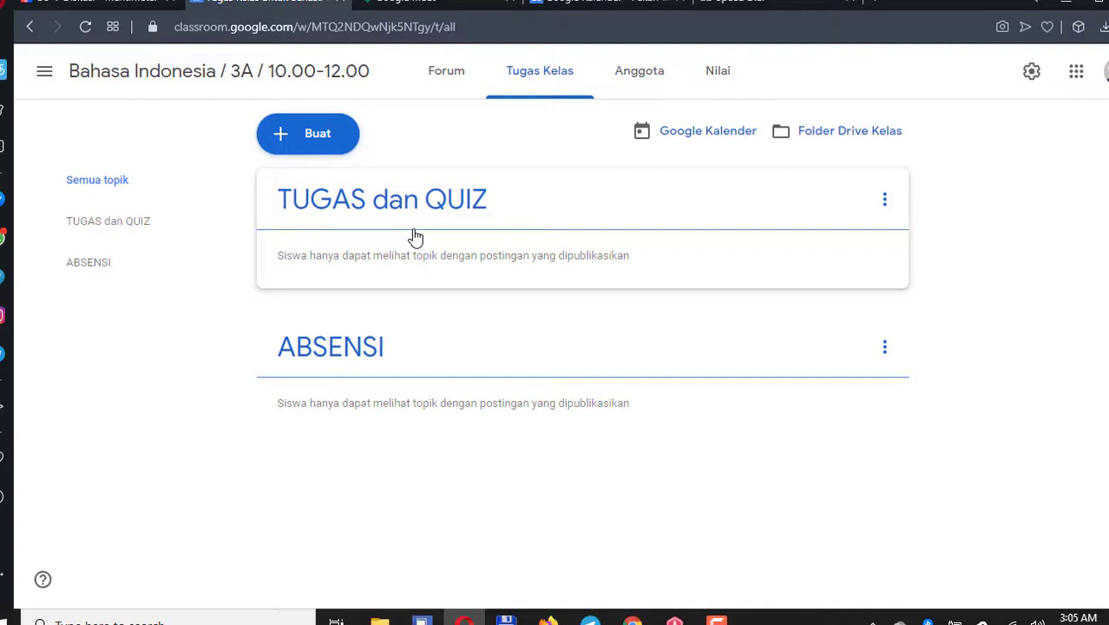
Add a third classwork topic named MATERI.
click(314, 141)
click(330, 414)
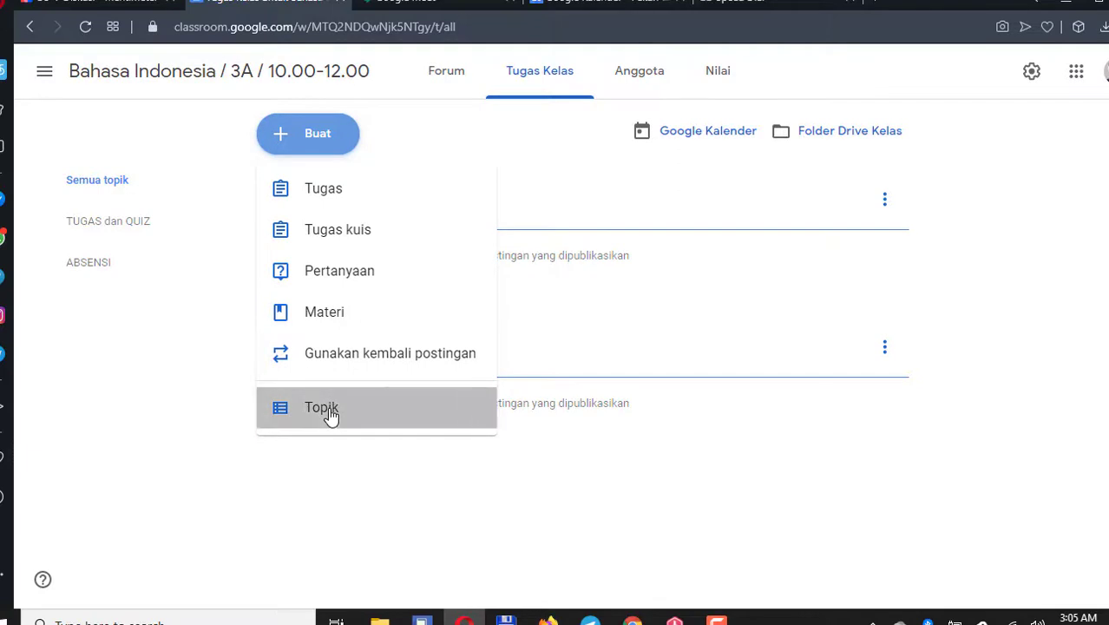
text(MATERI)
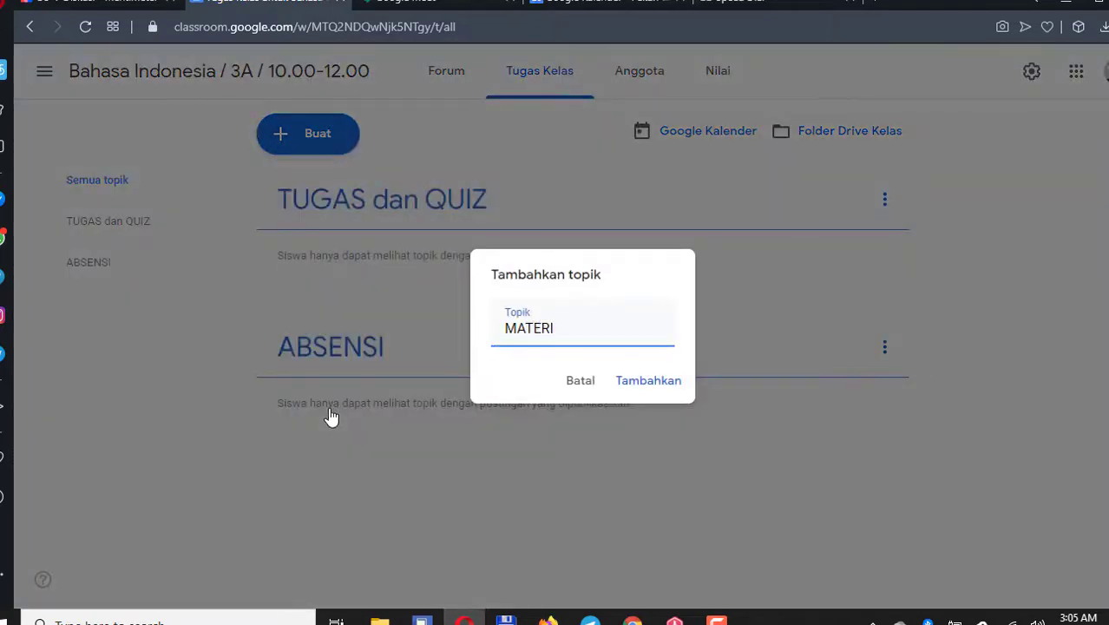
click(651, 386)
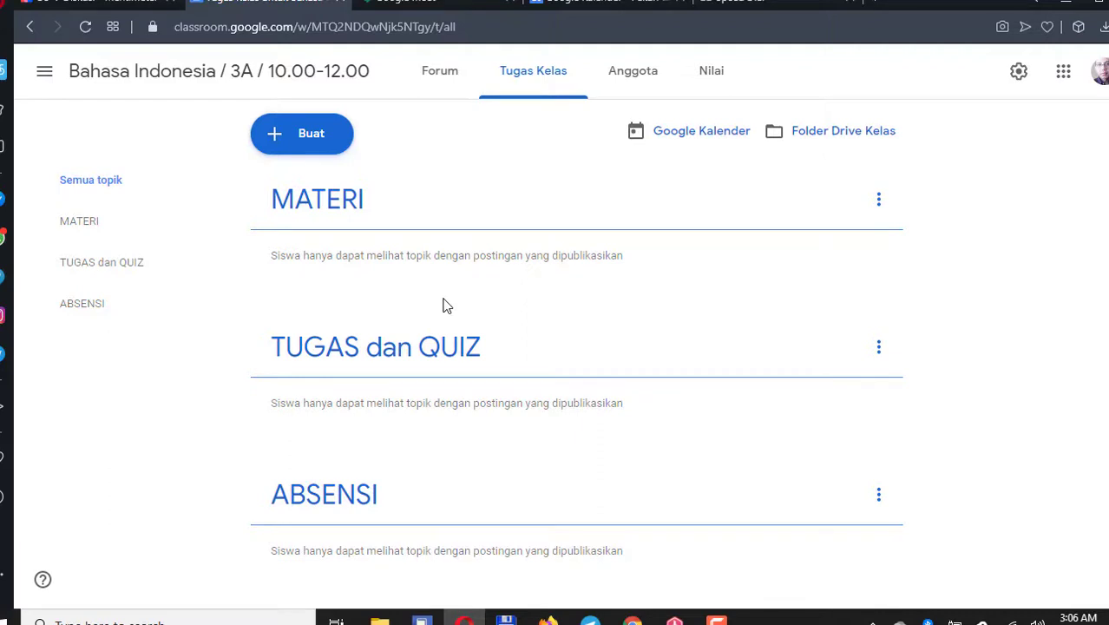
Reuse the post "02 Software Tester" from the class "TESTING dan IMPLEMENTASI SISTEM", with new copies of all attachments.
click(296, 141)
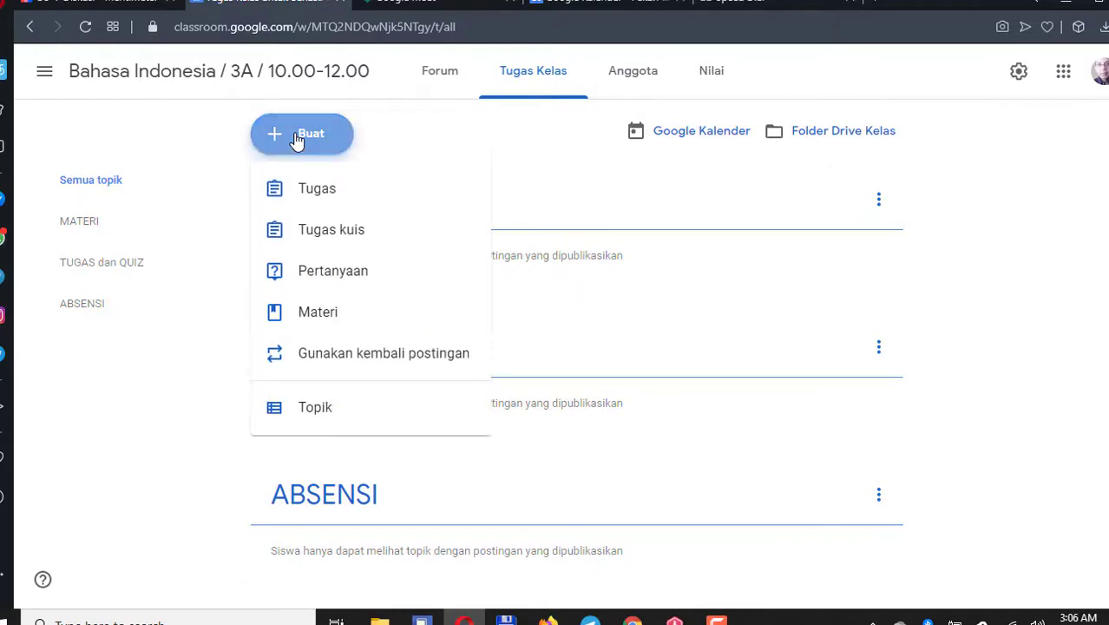
click(388, 367)
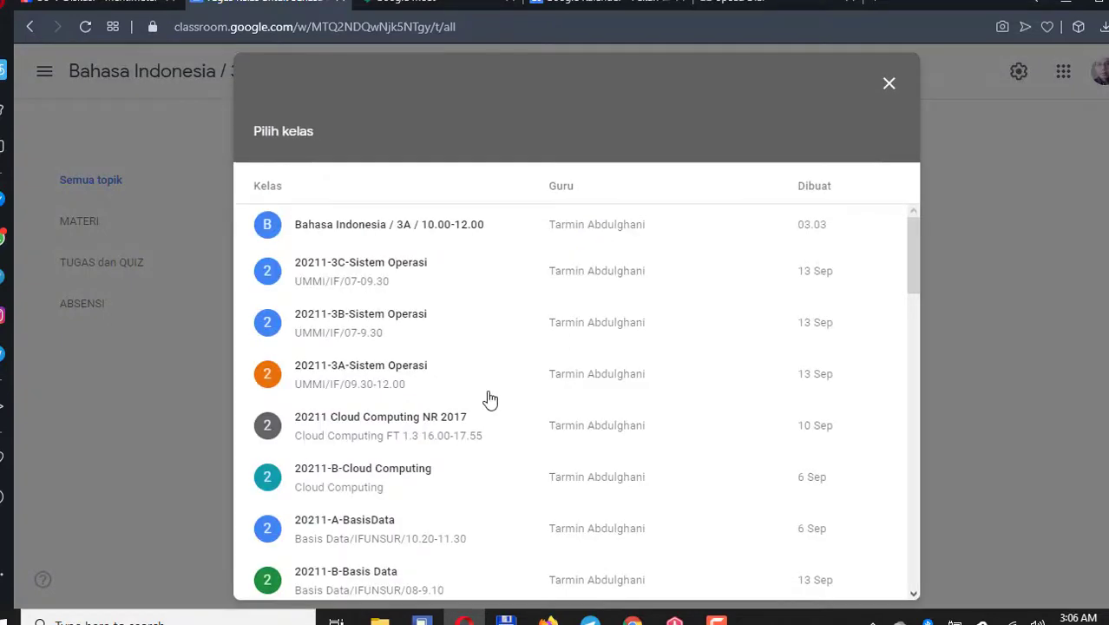
scroll(490, 397, down, 12)
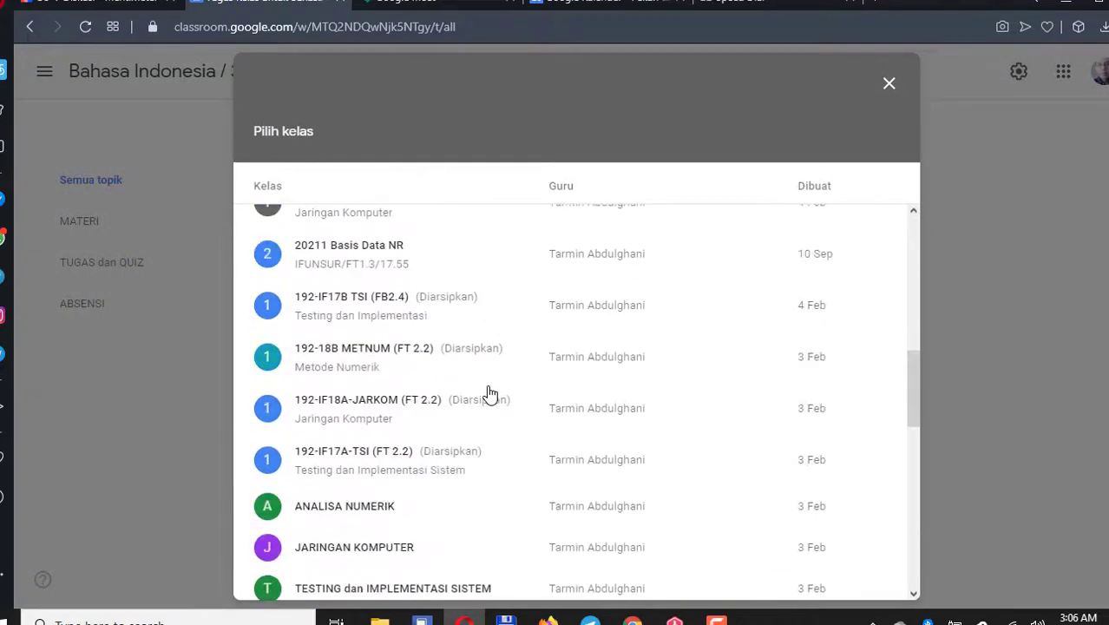
scroll(490, 395, down, 9)
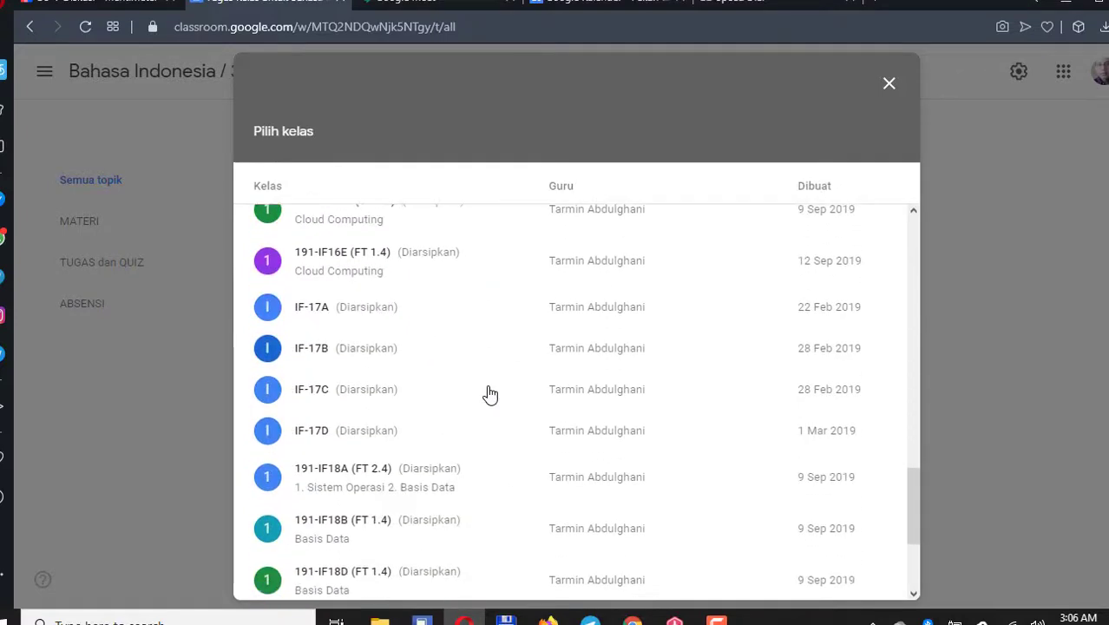
scroll(490, 395, up, 3)
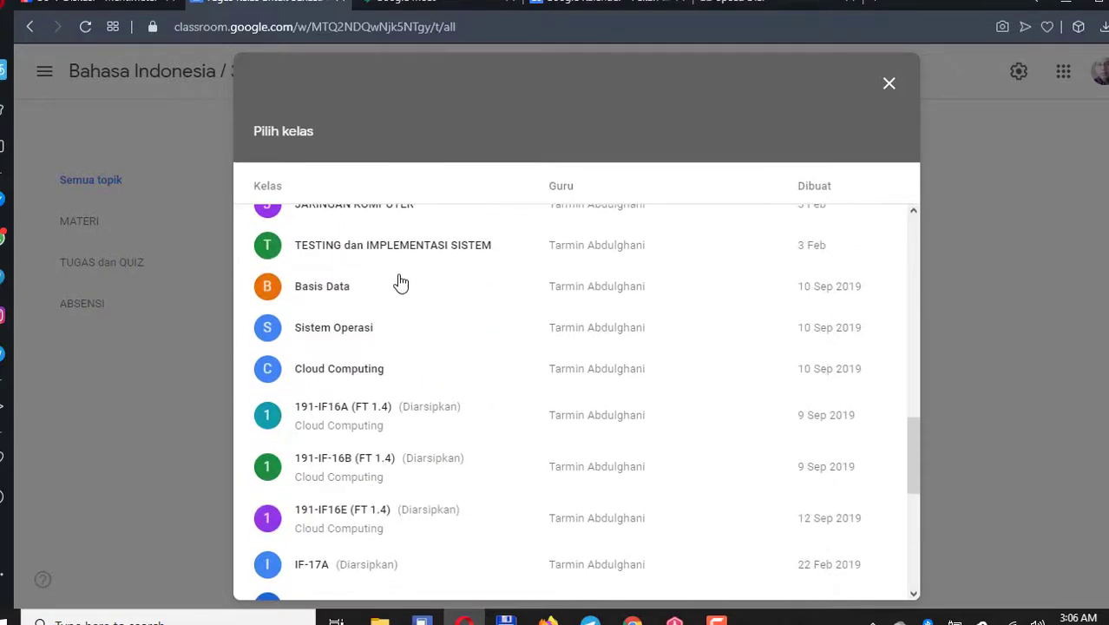
click(389, 251)
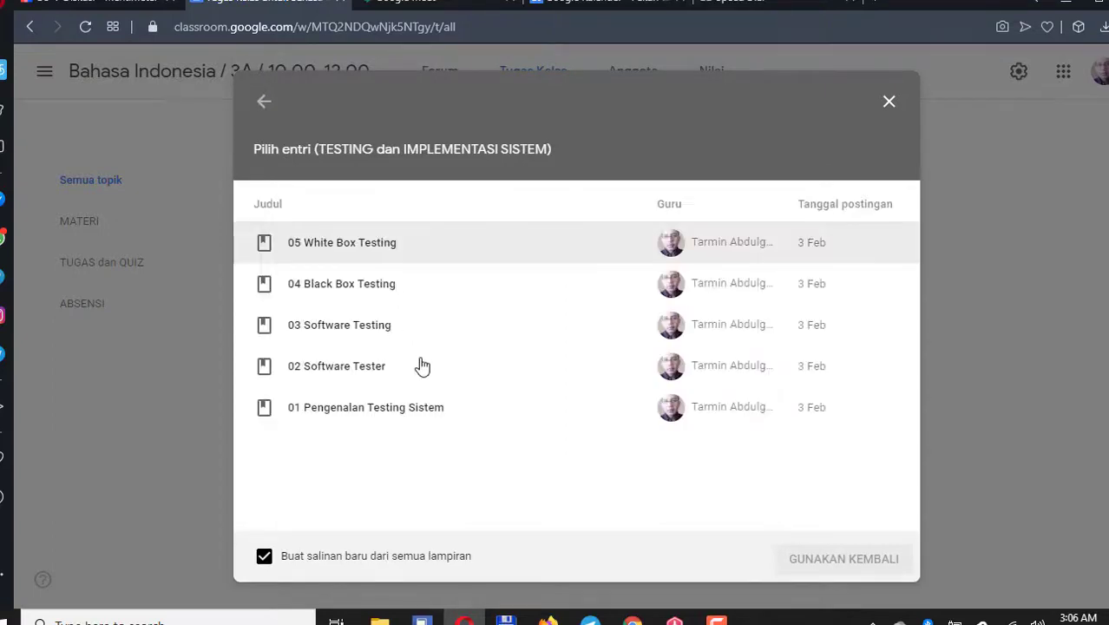
click(364, 375)
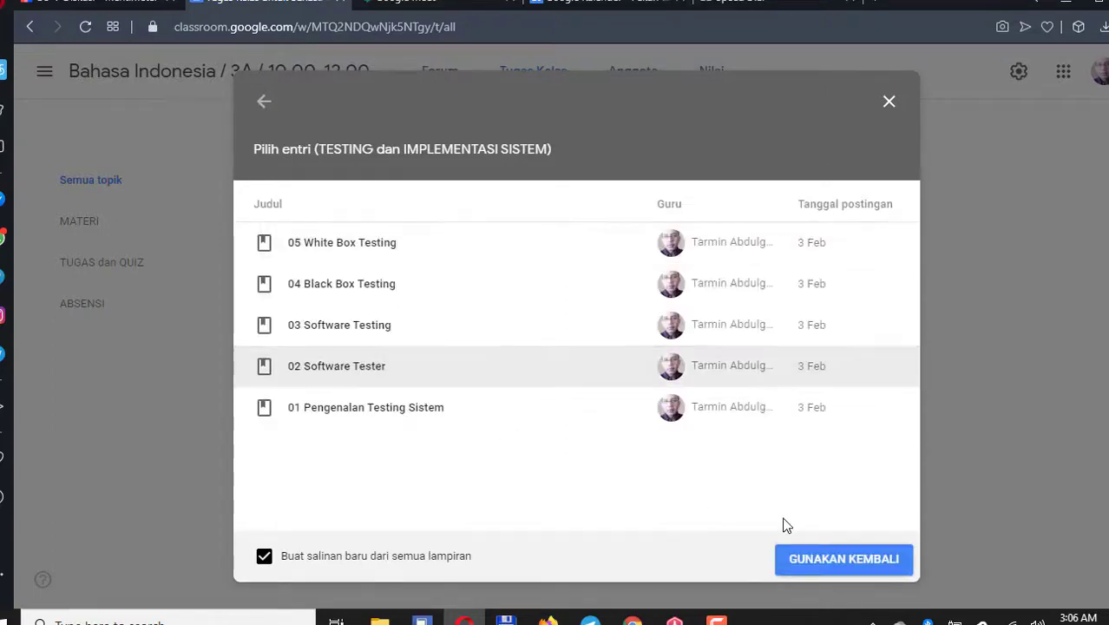
click(822, 564)
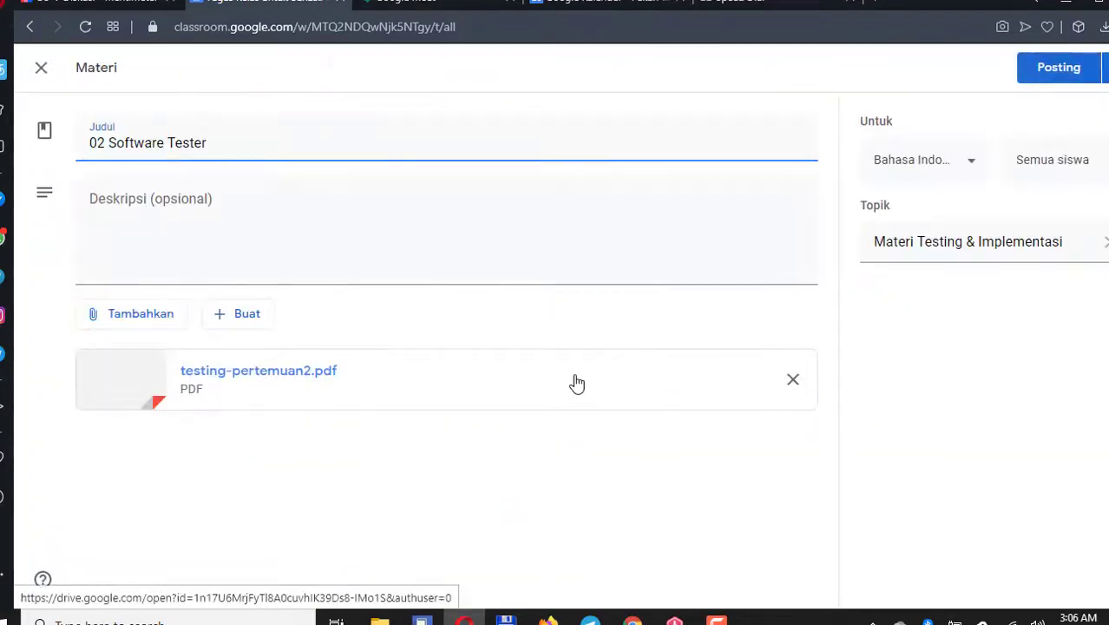
Assign the reused material "02 Software Tester" to the MATERI topic and post it to the class.
click(1106, 247)
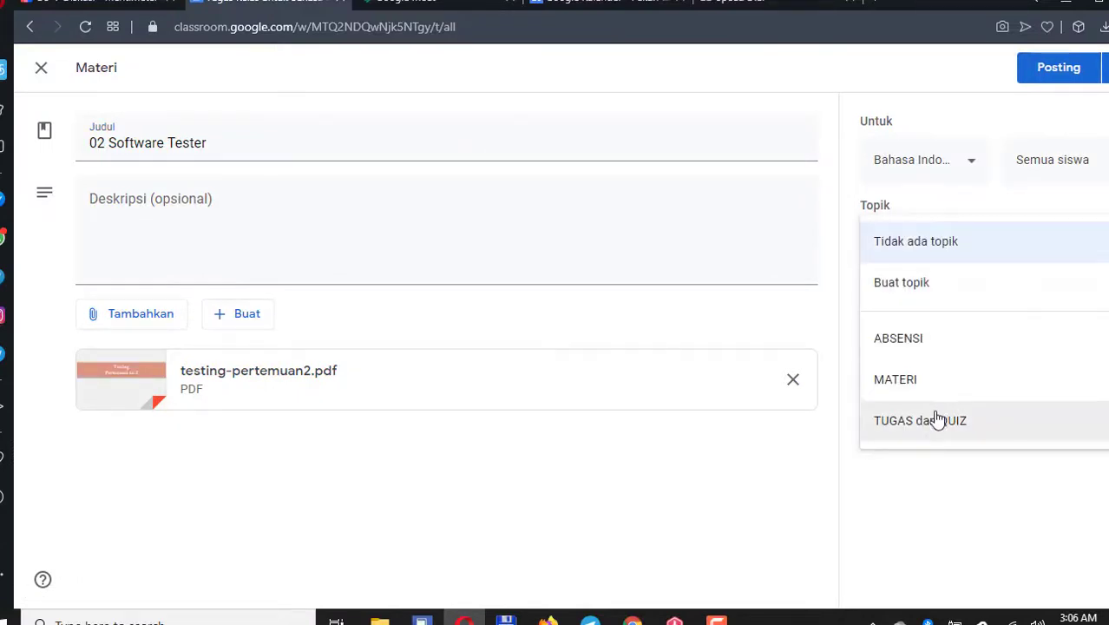
click(912, 384)
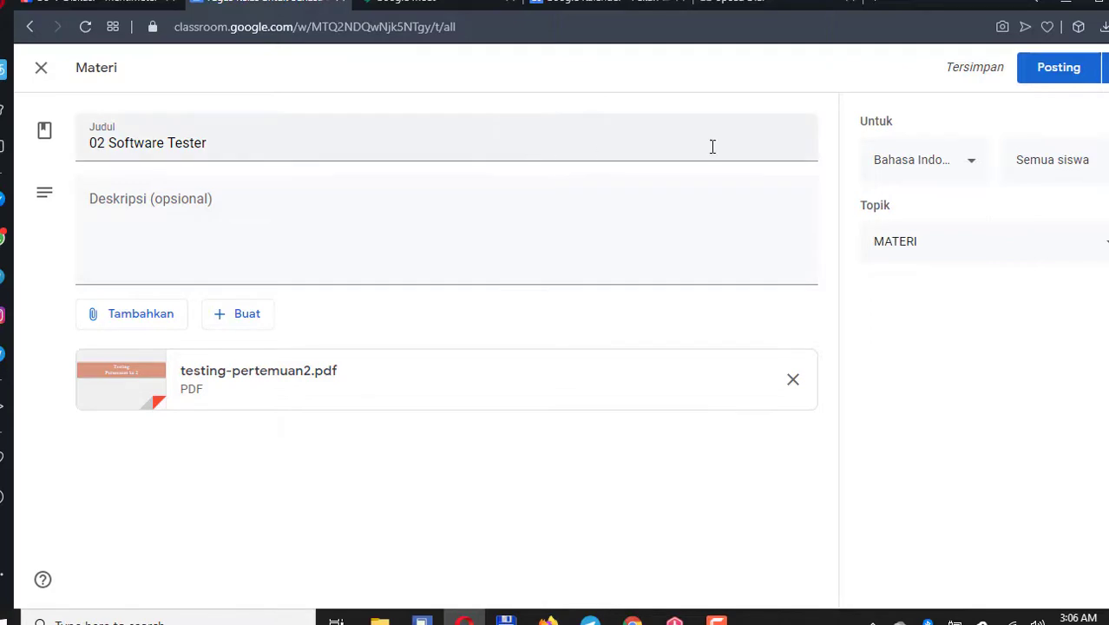
click(1058, 70)
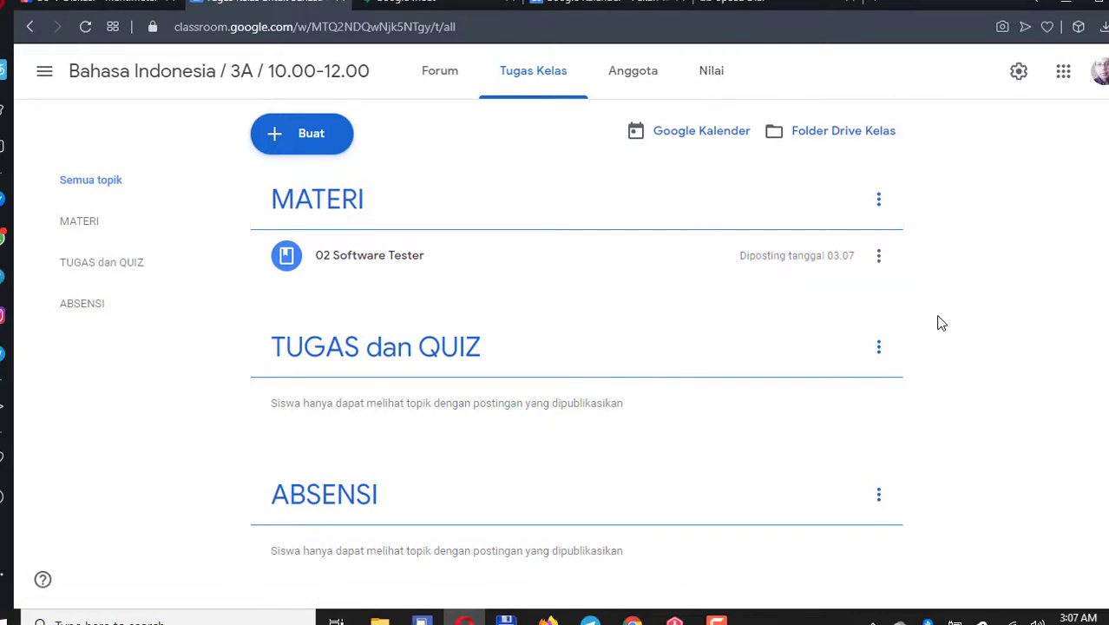
View the class's teacher and student members, and return to the class forum.
click(649, 80)
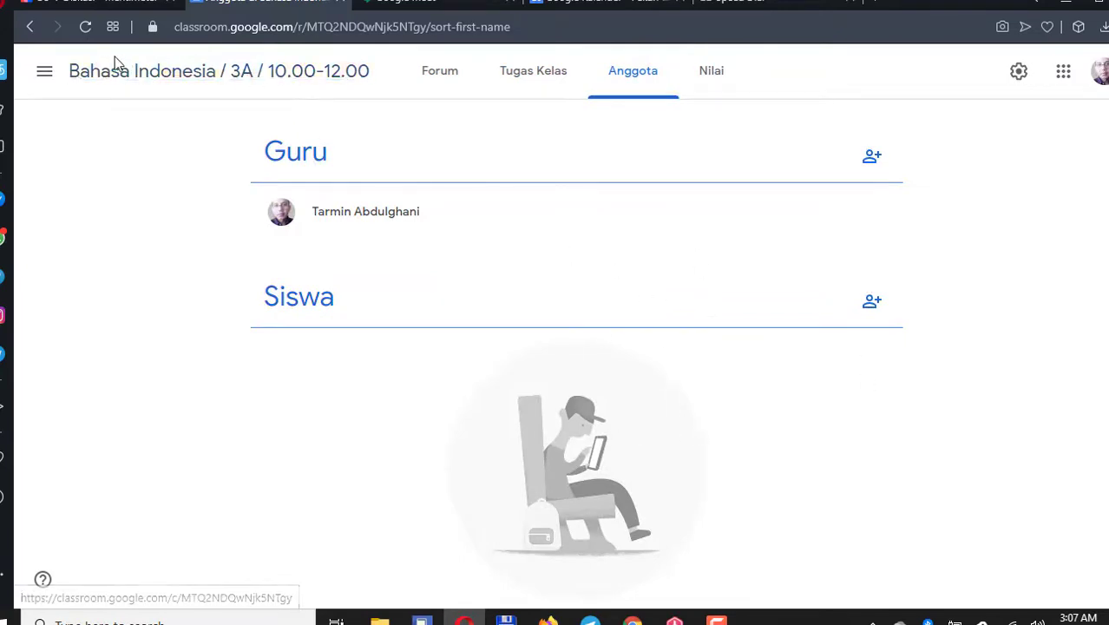
click(104, 78)
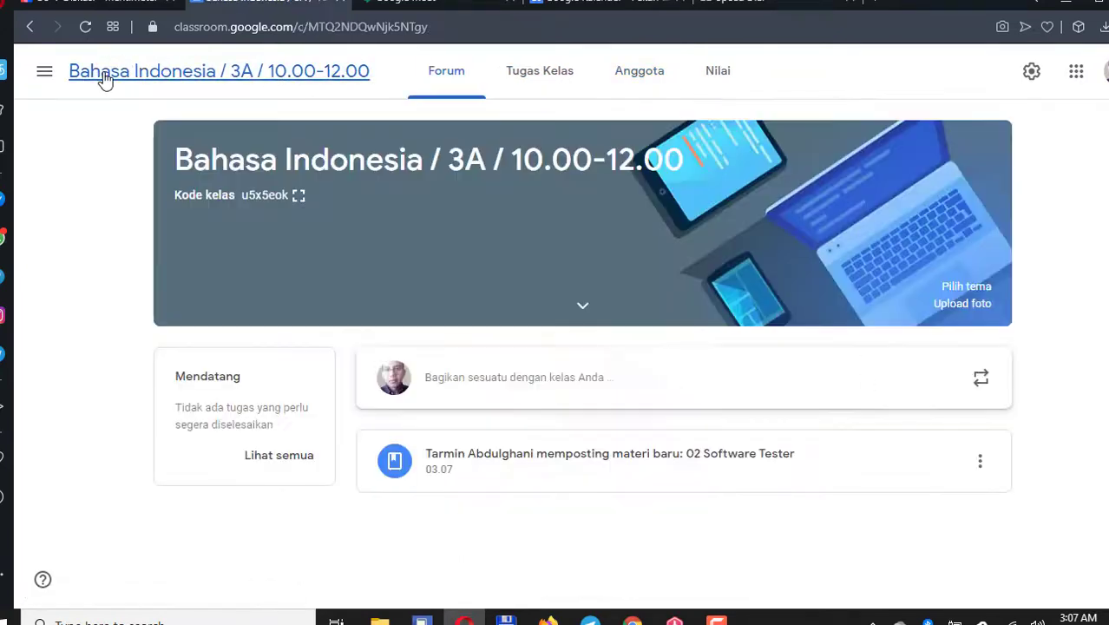
View the enlarged class code of the Bahasa Indonesia class, and open its members page.
click(299, 197)
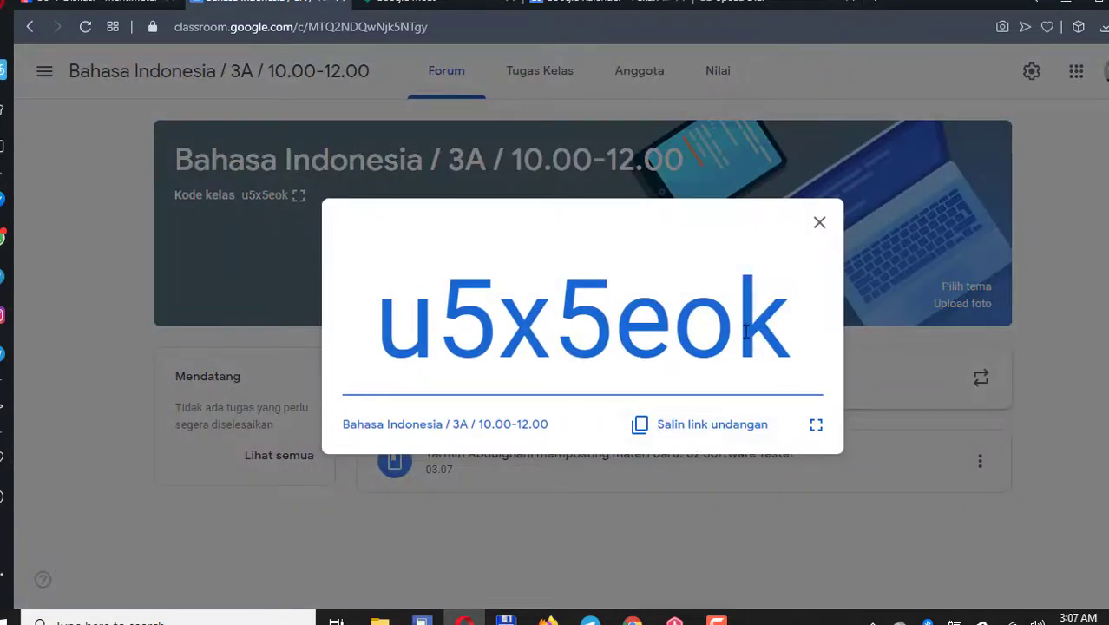
click(819, 222)
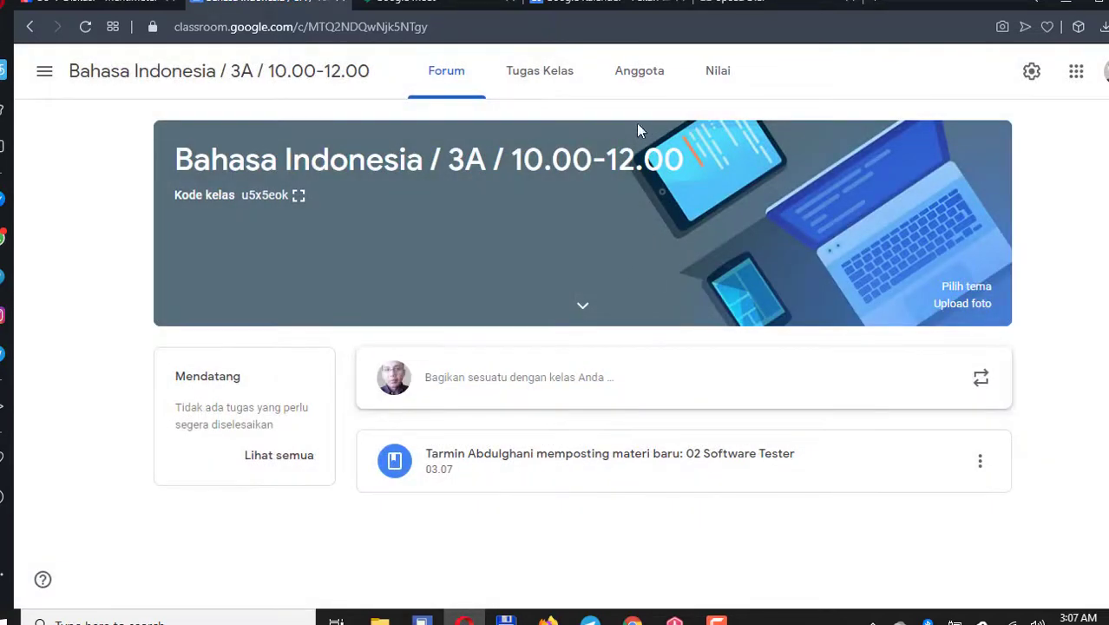
click(632, 76)
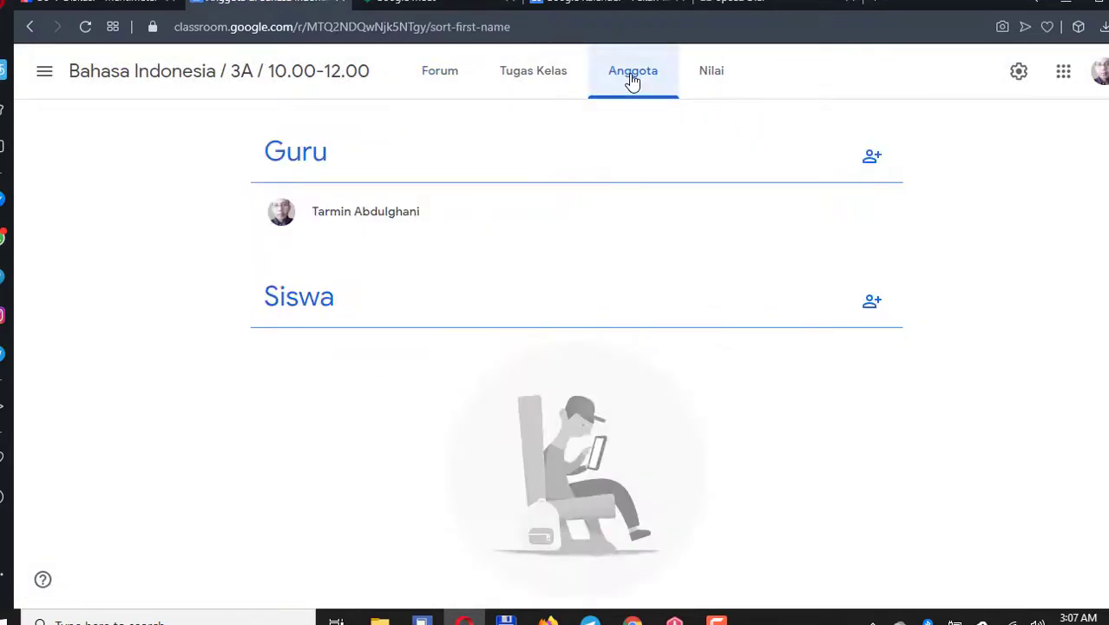
In the class settings, enable "Tampilkan item yang dihapus" and set the overall grade calculation to "Bobot nilai berdasarkan kategori".
click(1022, 80)
scroll(694, 373, down, 8)
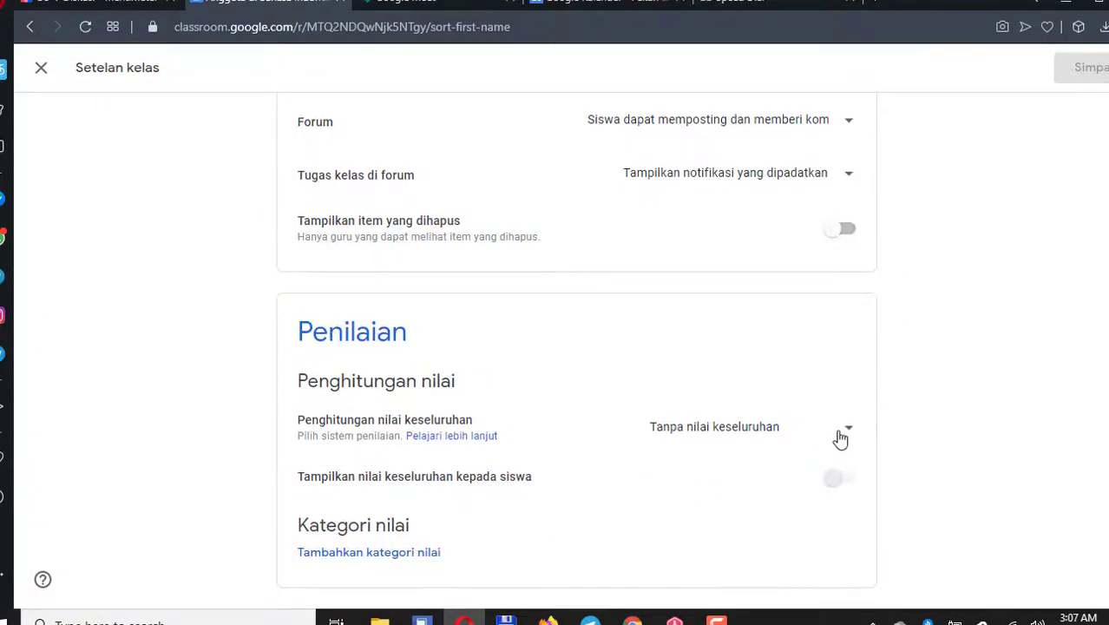
click(833, 236)
click(842, 433)
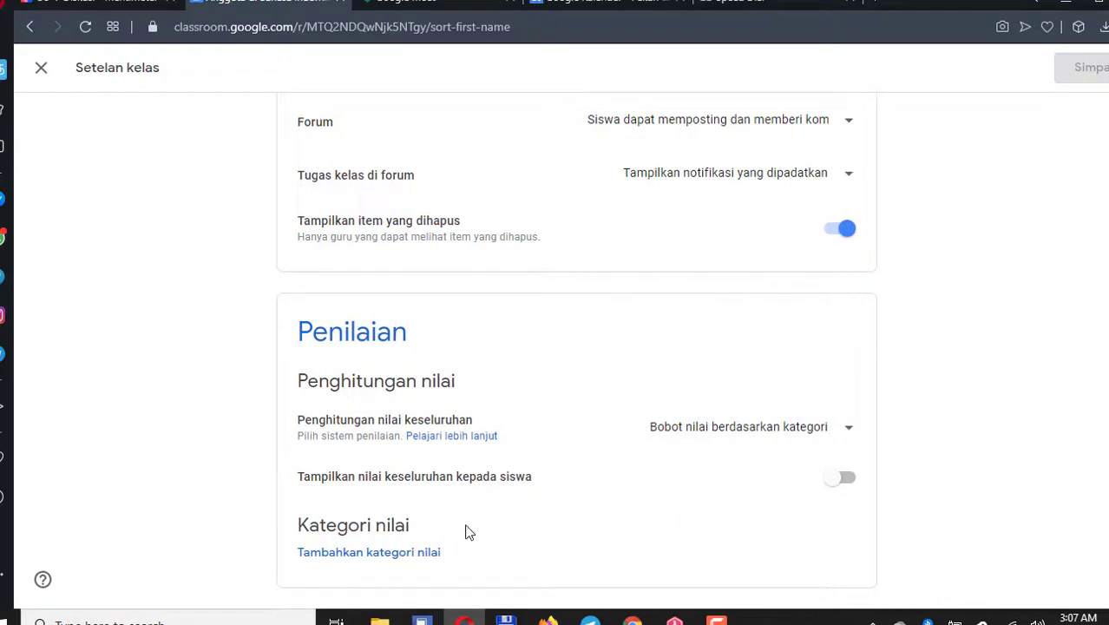
Add a grade category named UTS with a weight of 35%.
click(373, 556)
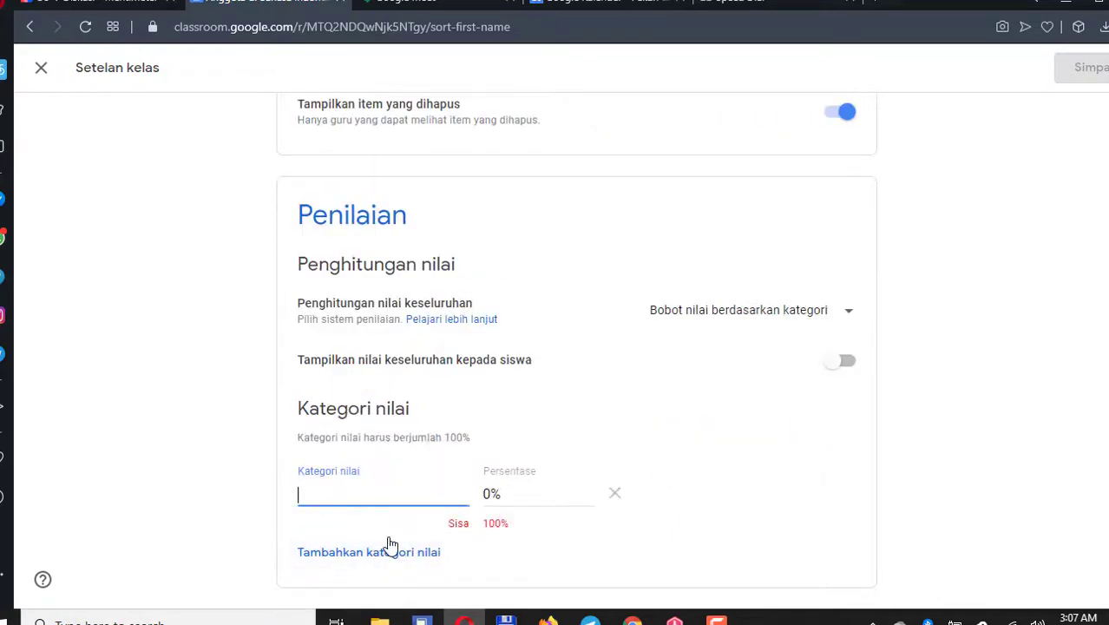
text(UTS)
click(491, 496)
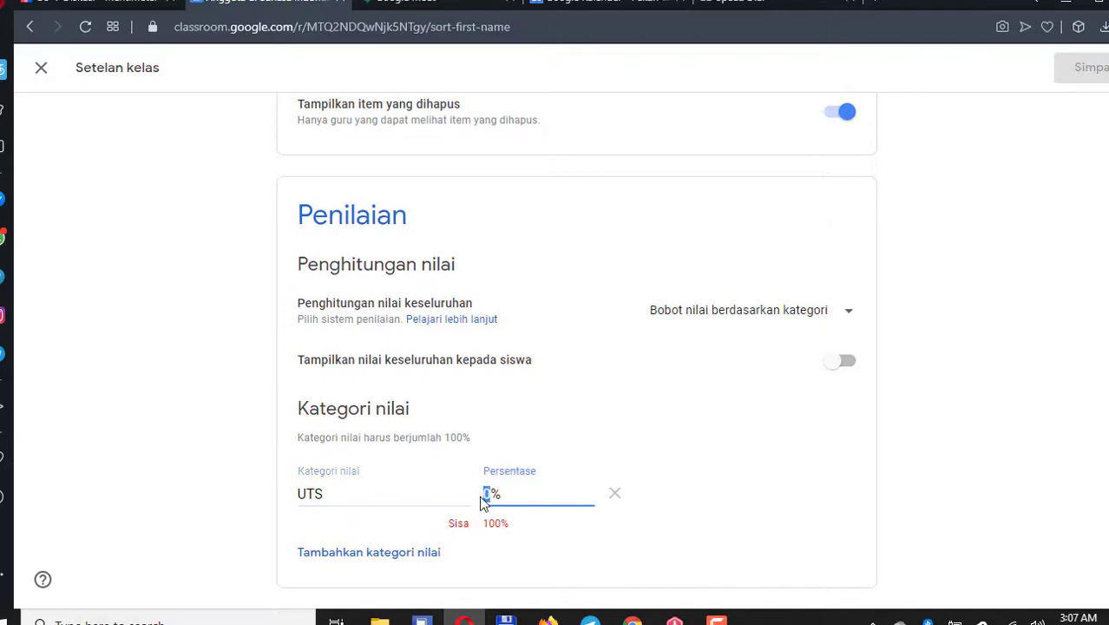
text(35)
Add a second grade category named UAS with a weight of 40%.
click(381, 553)
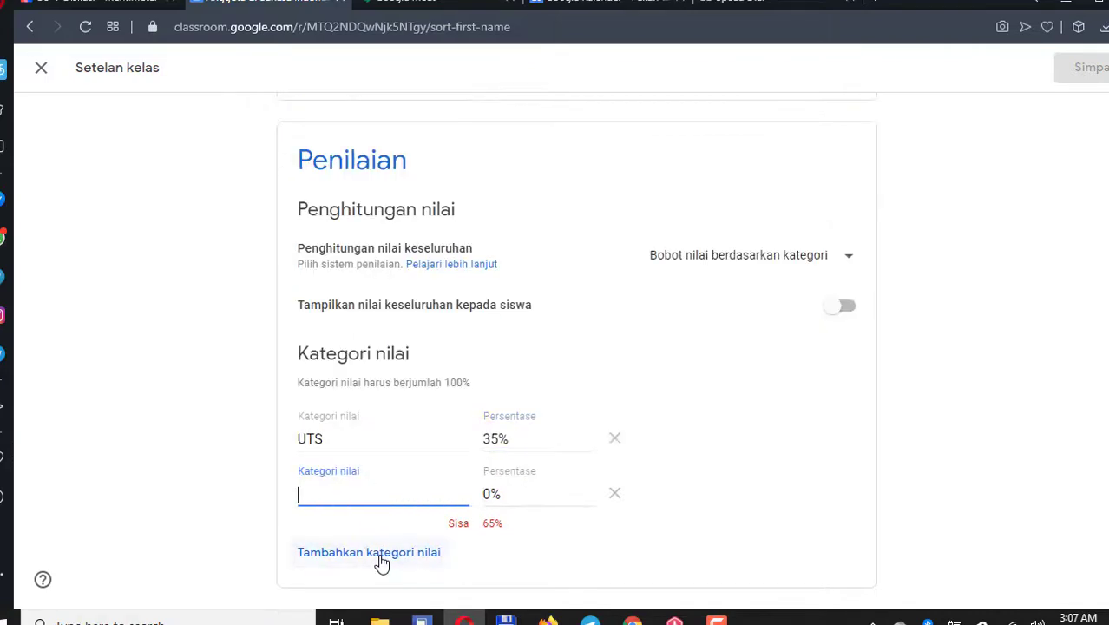
text(UAS)
click(490, 493)
click(476, 502)
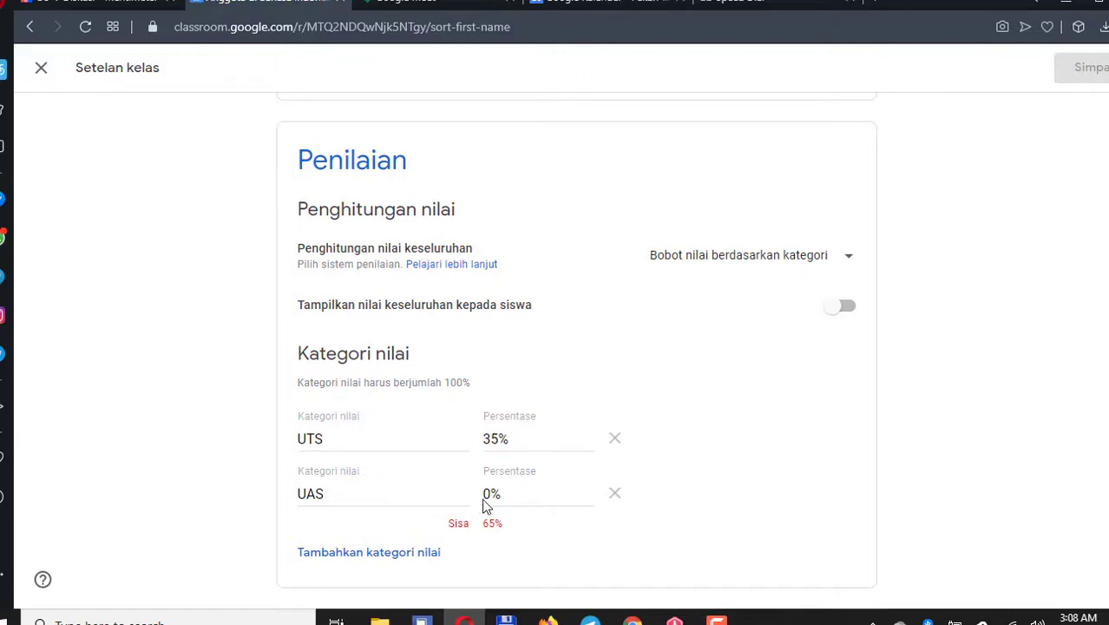
click(487, 496)
text(4)
Add a third grade category named TUGAS QUIS with a weight of 25%, and save the class settings.
click(396, 560)
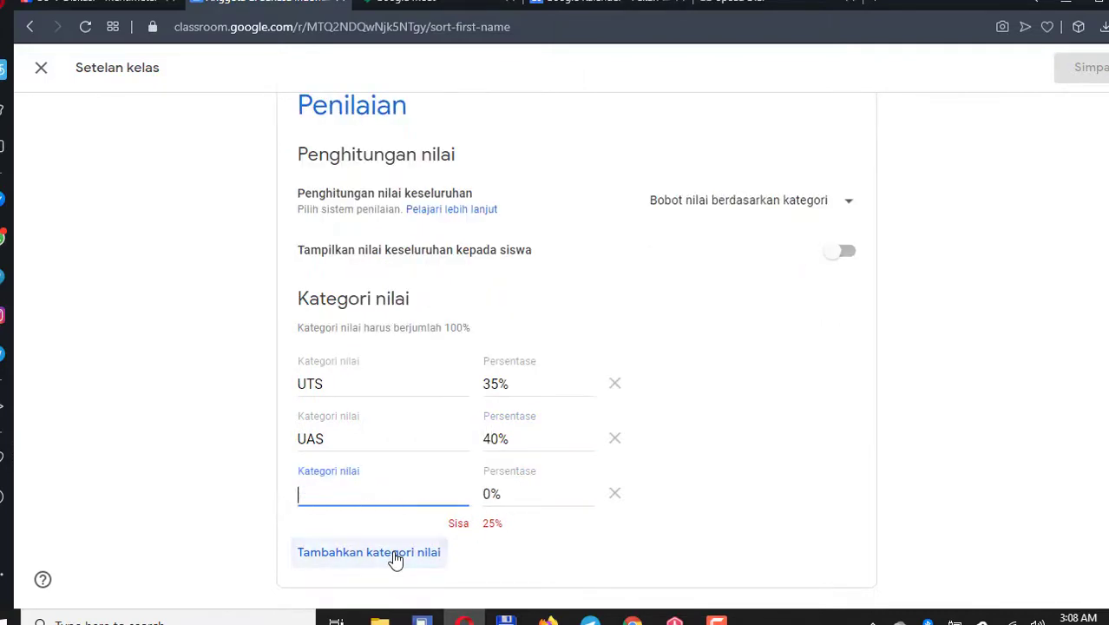
text(TUGAS)
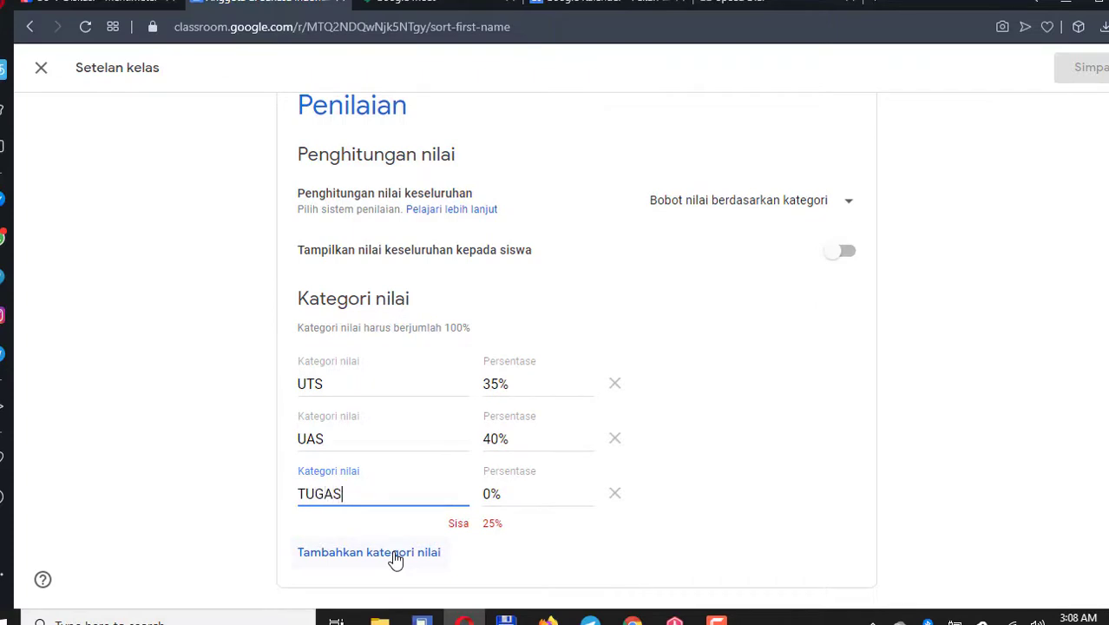
text( QUIS)
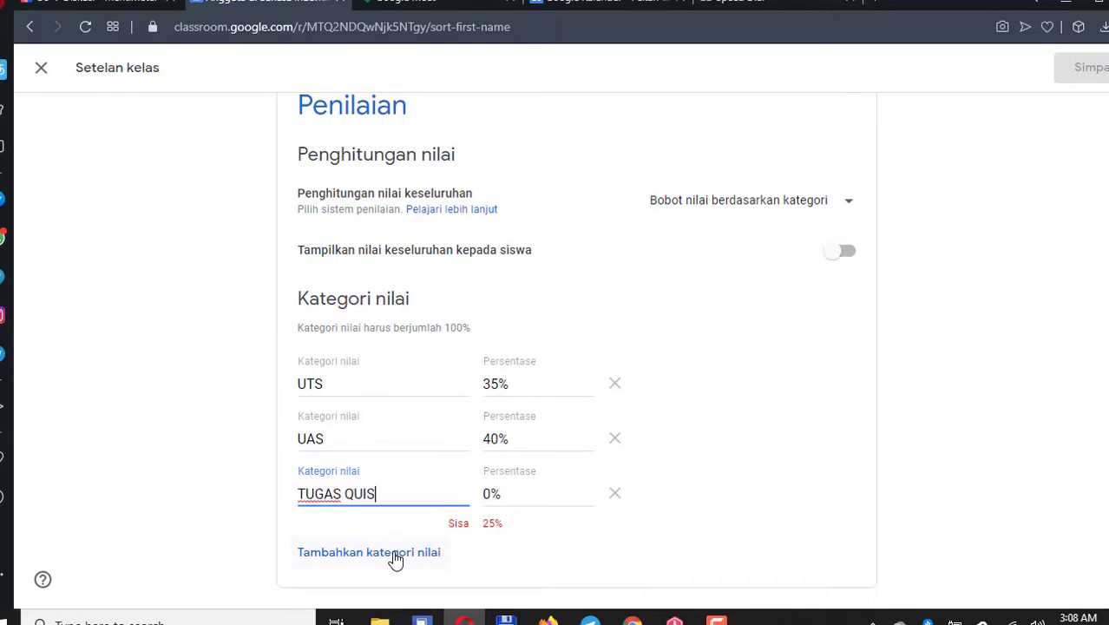
click(486, 493)
text(25)
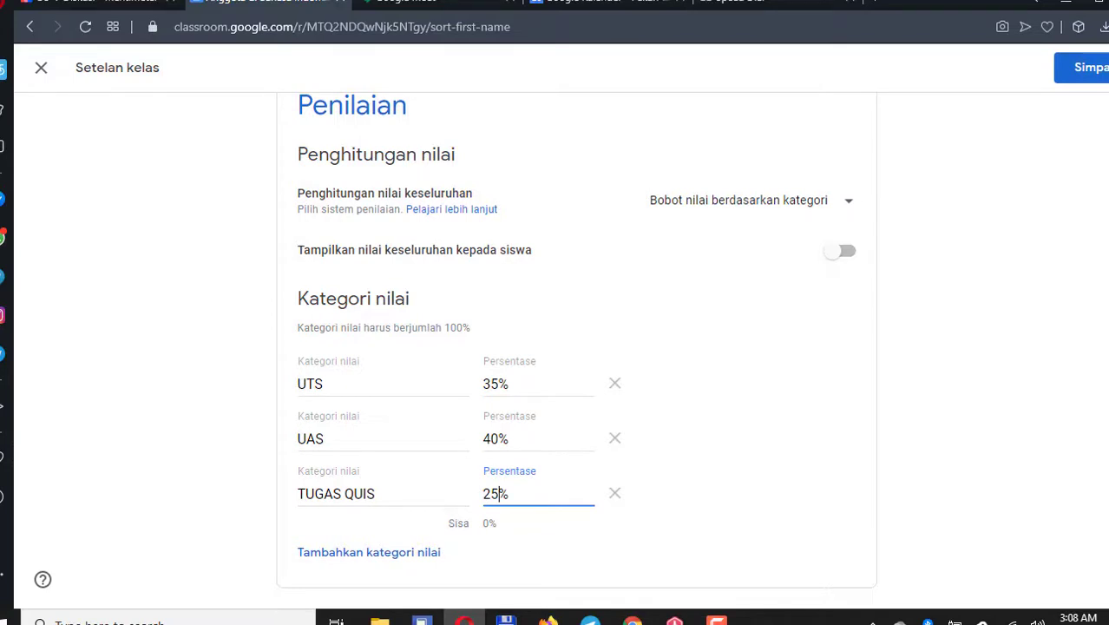
click(1083, 73)
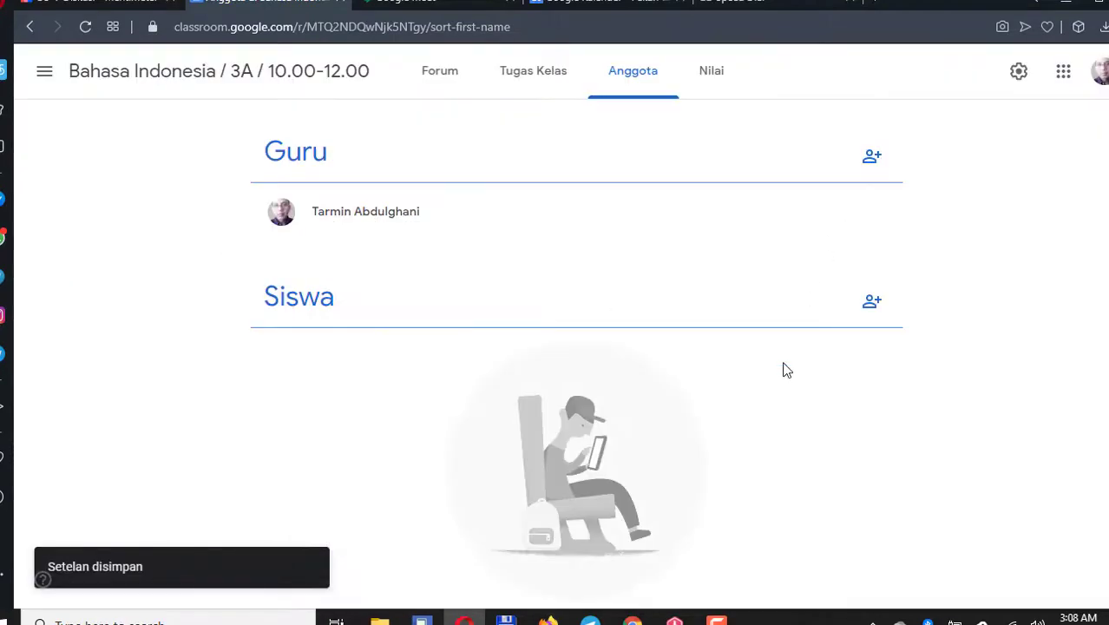
View the class's grades page, and switch to Google Calendar to view the week's teaching schedule.
click(714, 75)
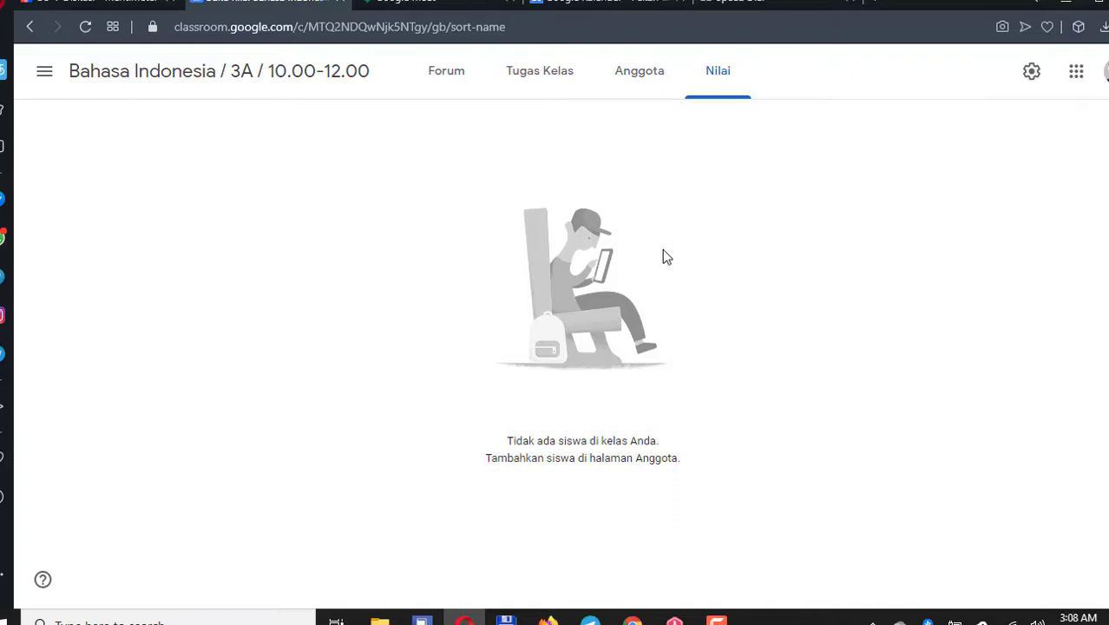
click(597, 4)
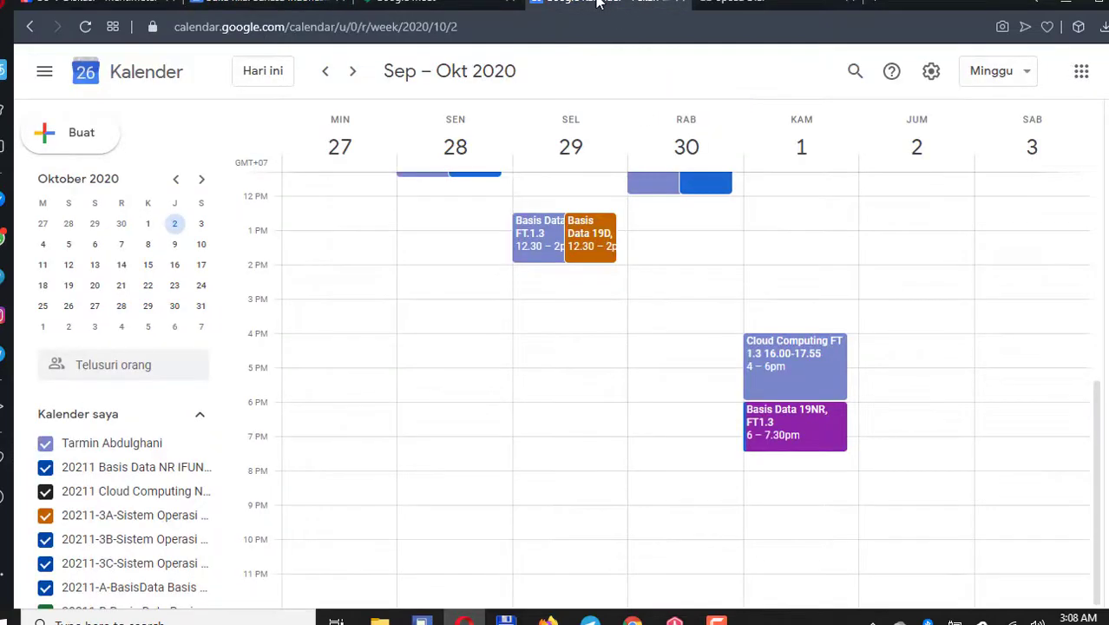
scroll(819, 328, up, 4)
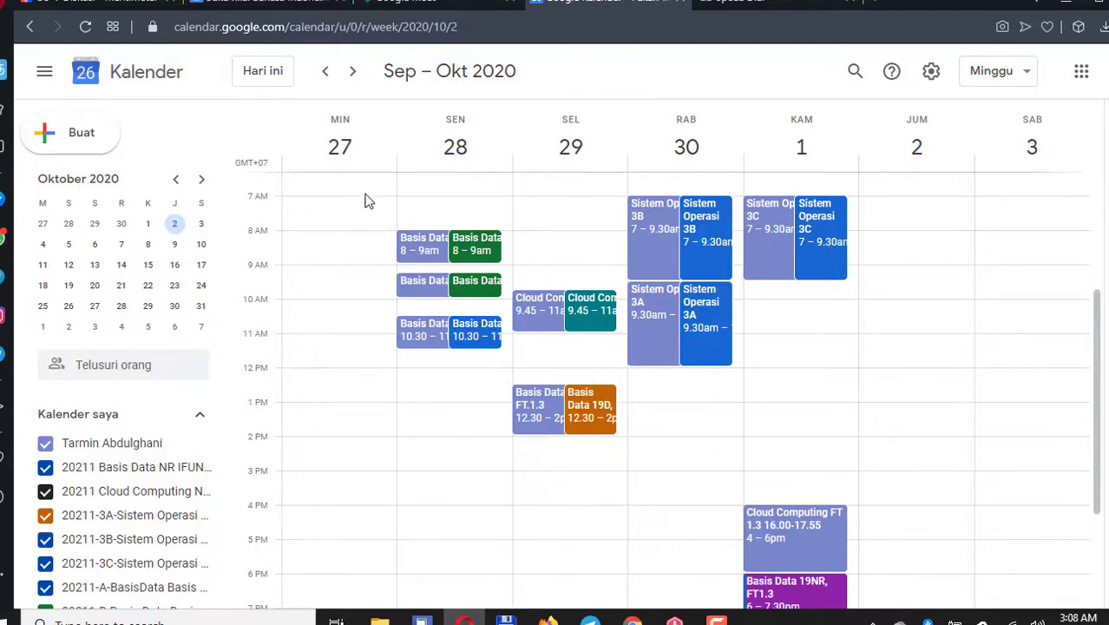
Examine the Thursday Sistem Operasi 3C event with its calendar choices and the Tuesday Cloud Computing 17B event, closing both without changes.
double_click(821, 234)
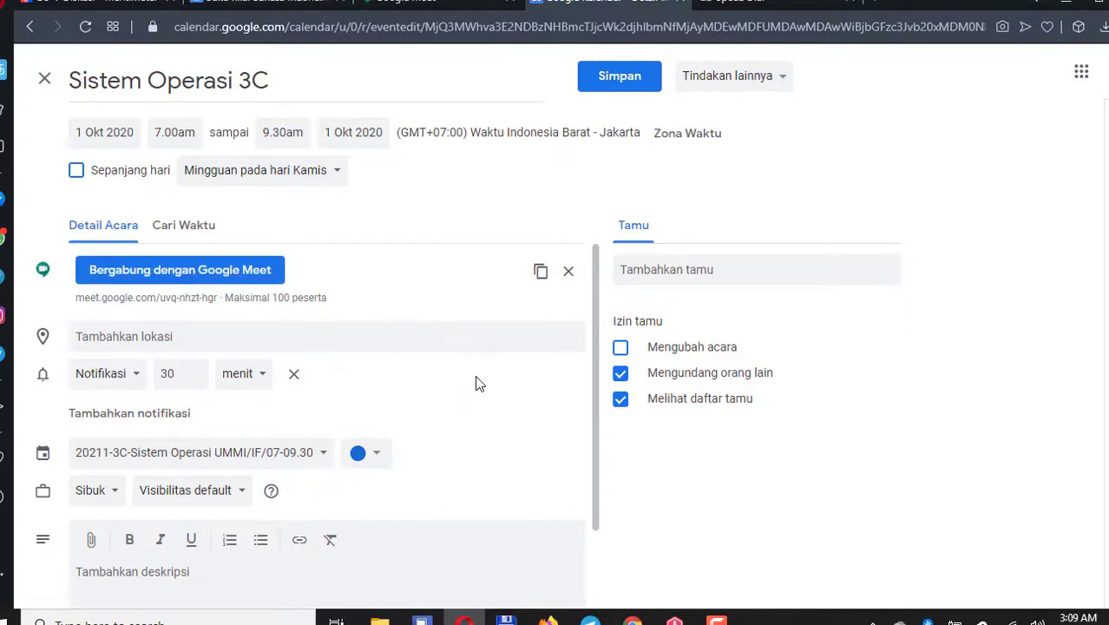
click(327, 460)
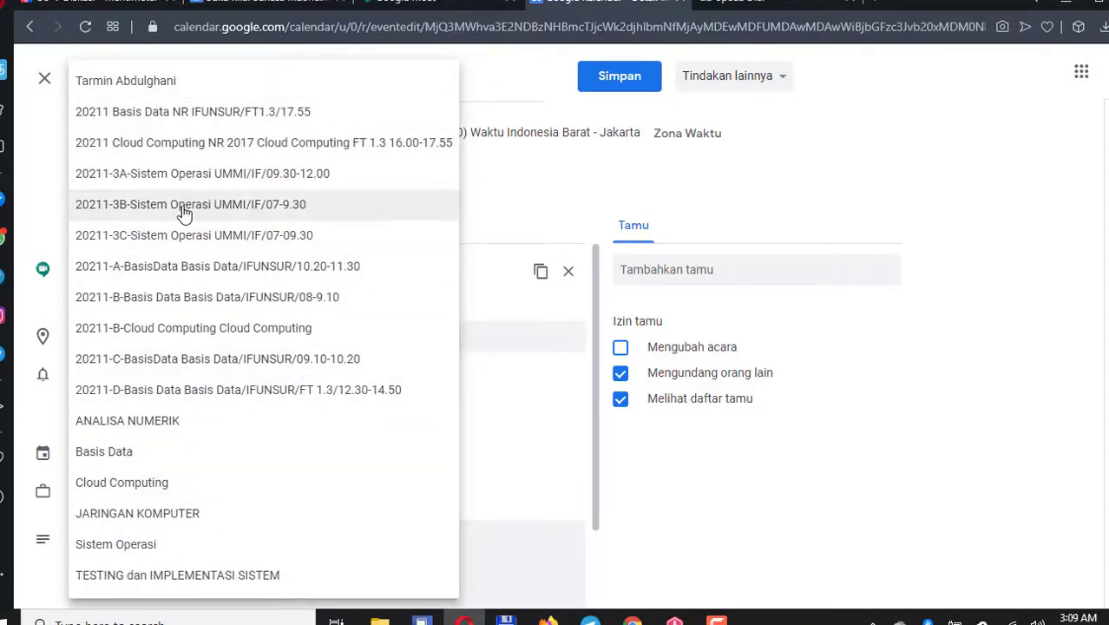
click(896, 115)
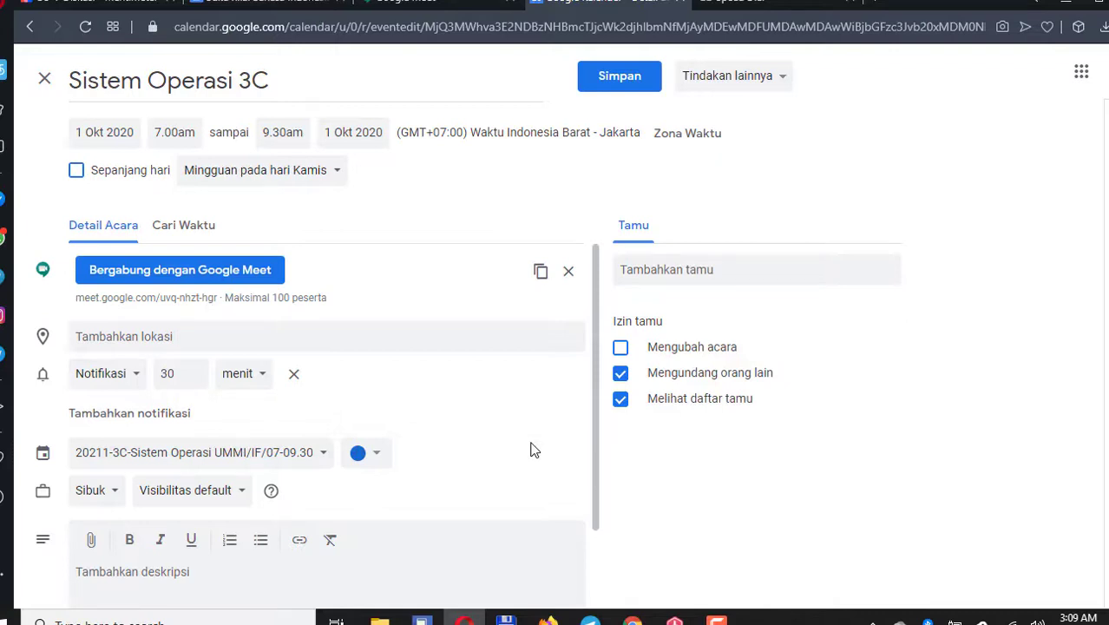
click(47, 82)
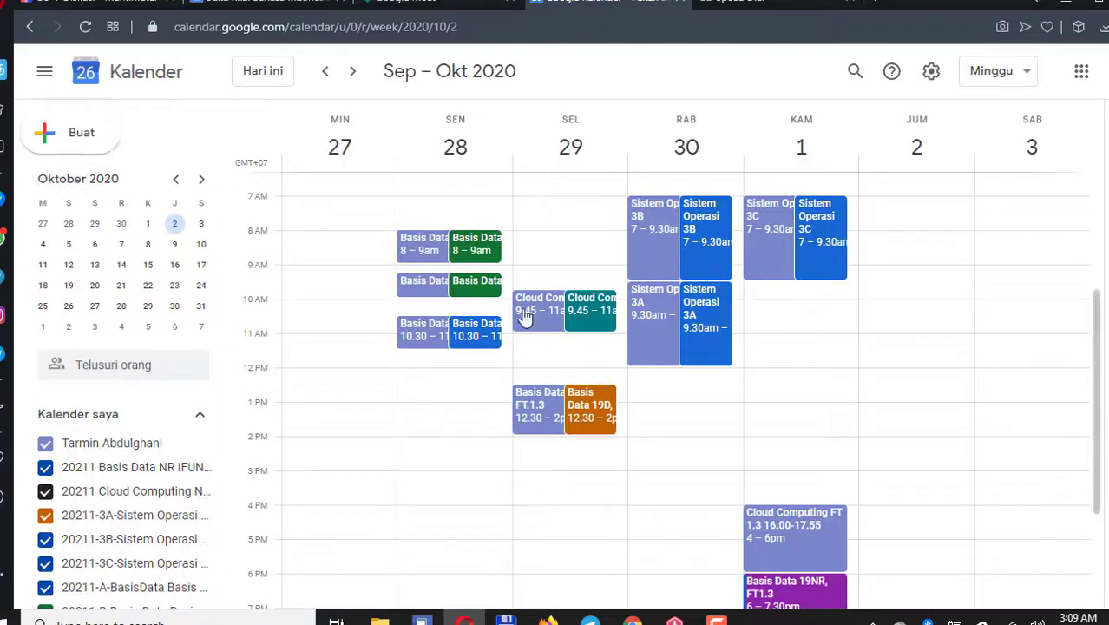
double_click(589, 316)
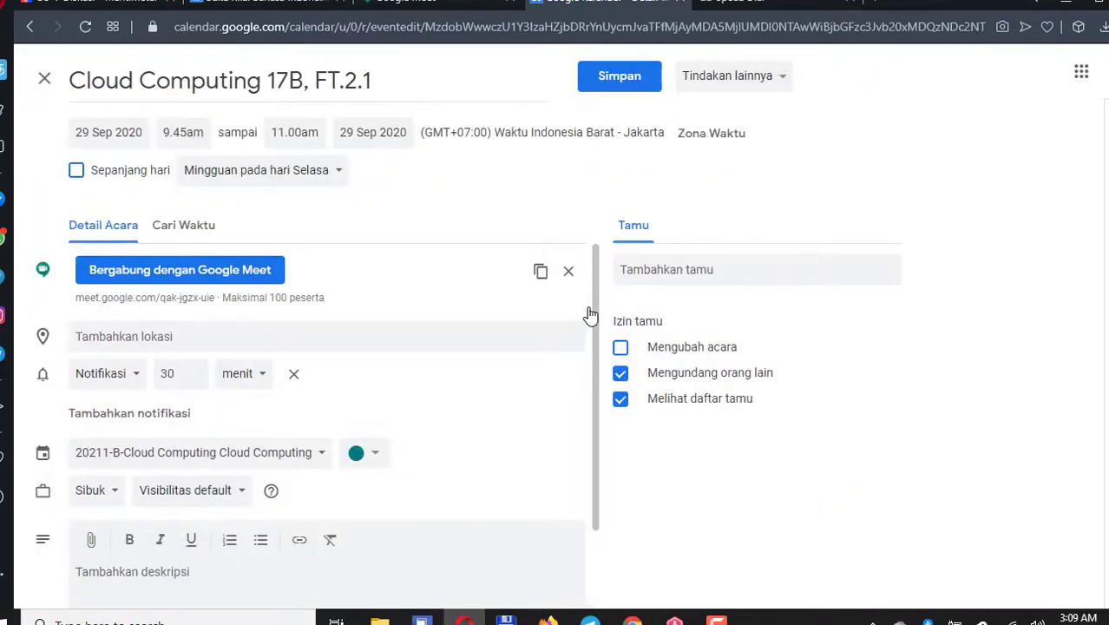
click(44, 78)
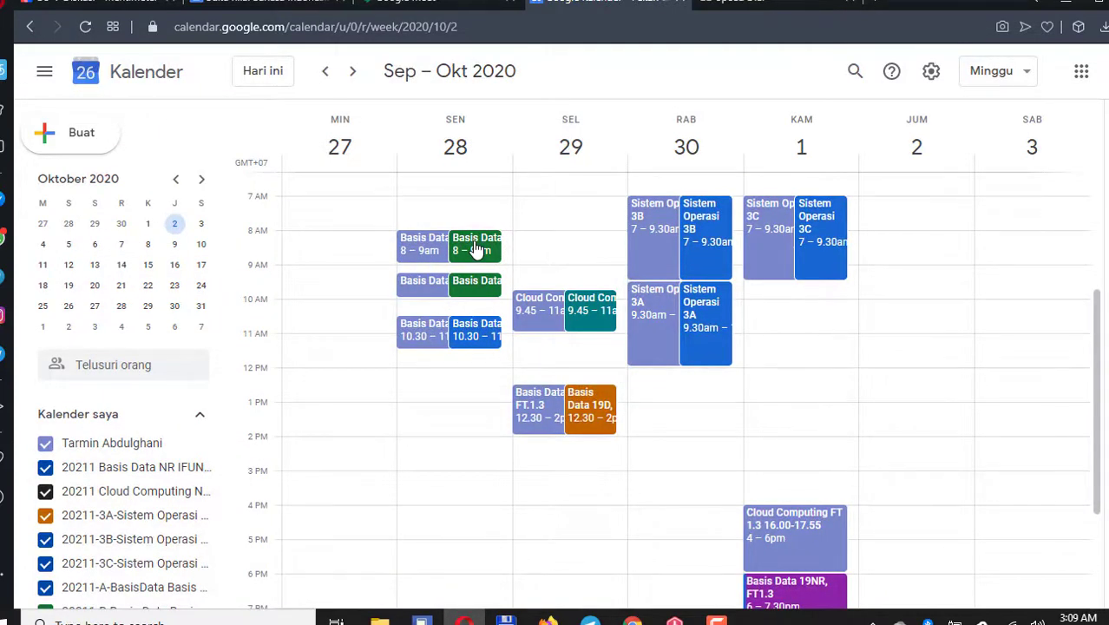
Open the details of Monday's 8.00 am Basis Data 19B - FT.1.4 event and look through its guest list.
click(477, 250)
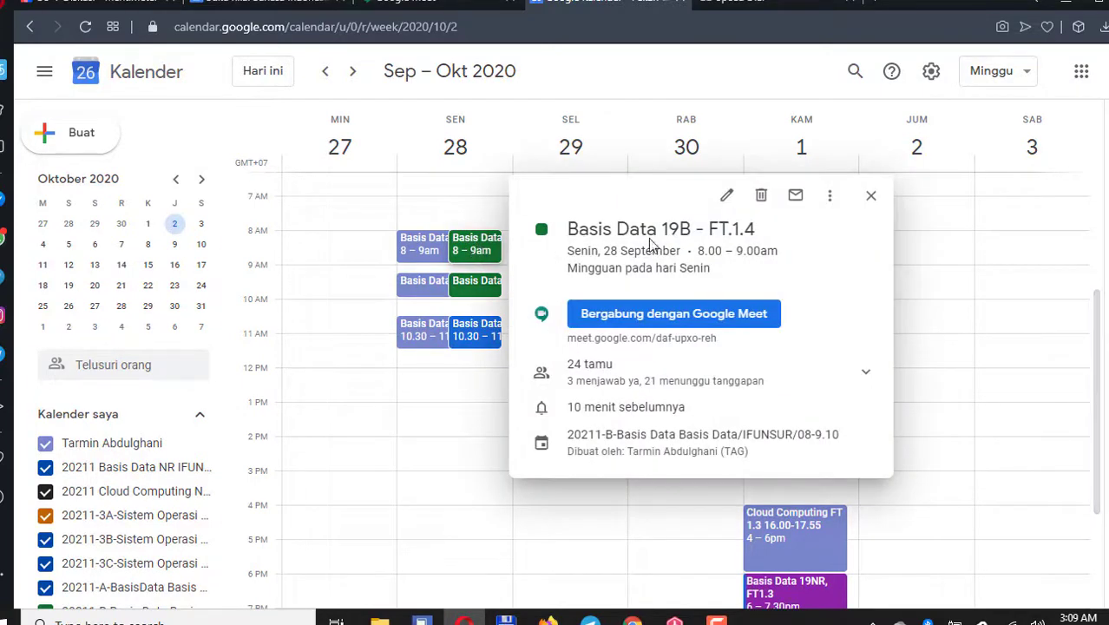
click(726, 198)
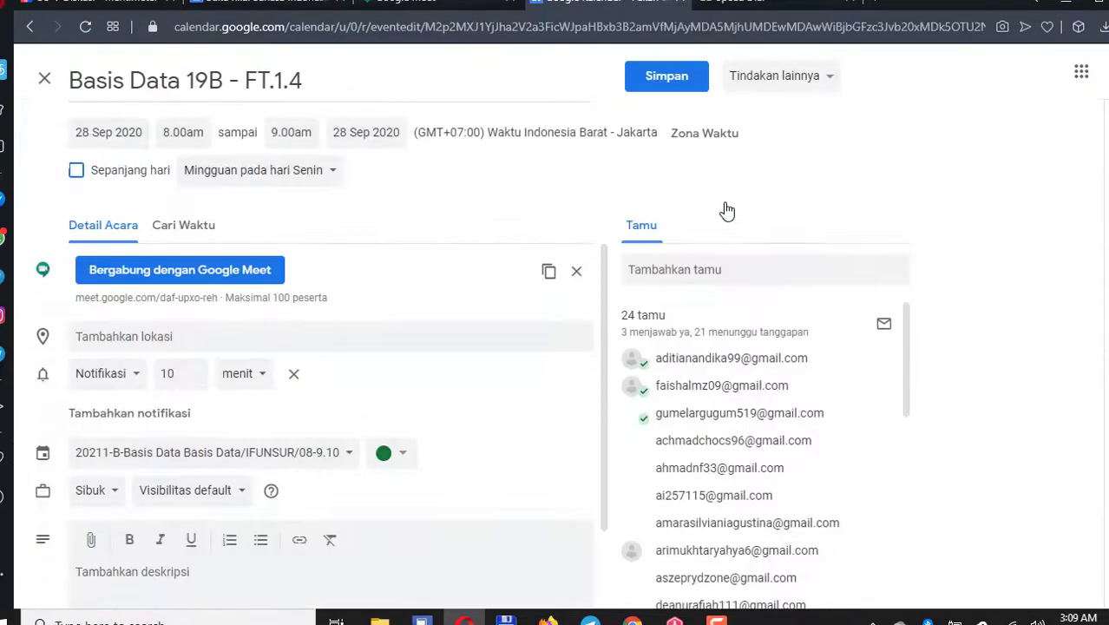
scroll(743, 396, down, 3)
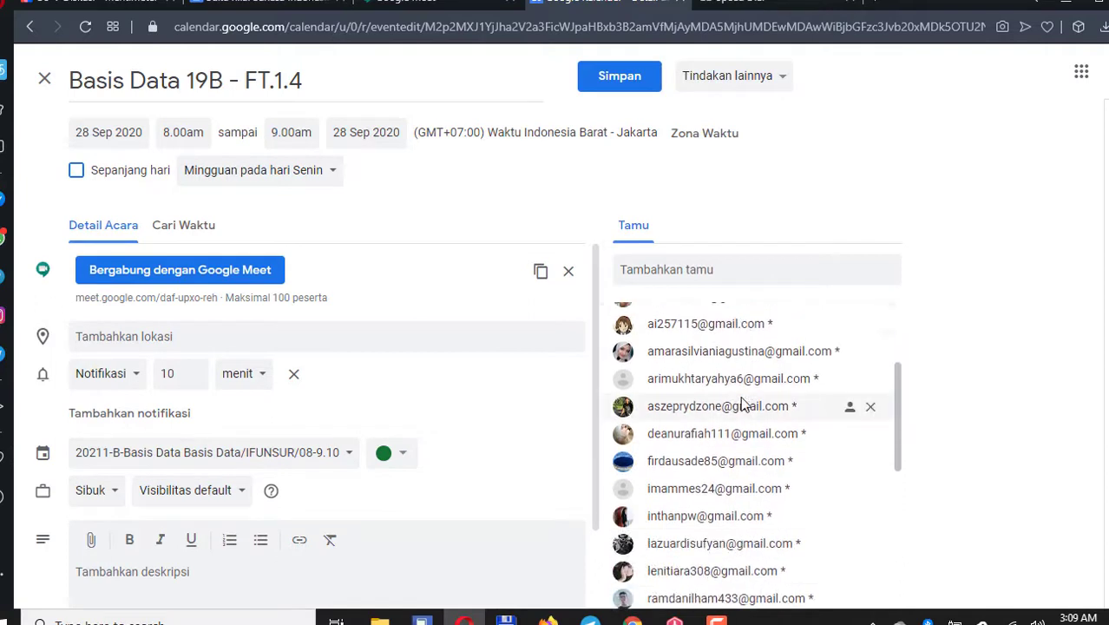
scroll(743, 399, up, 3)
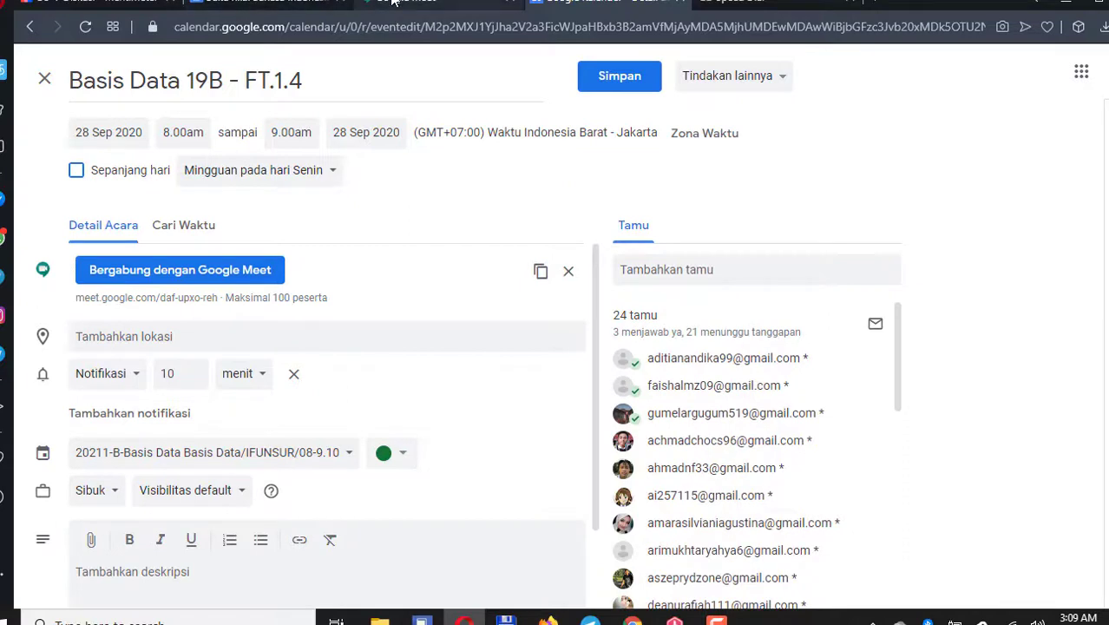
Switch back to Google Classroom and open the members page of the class 20211-B-Basis Data.
click(258, 3)
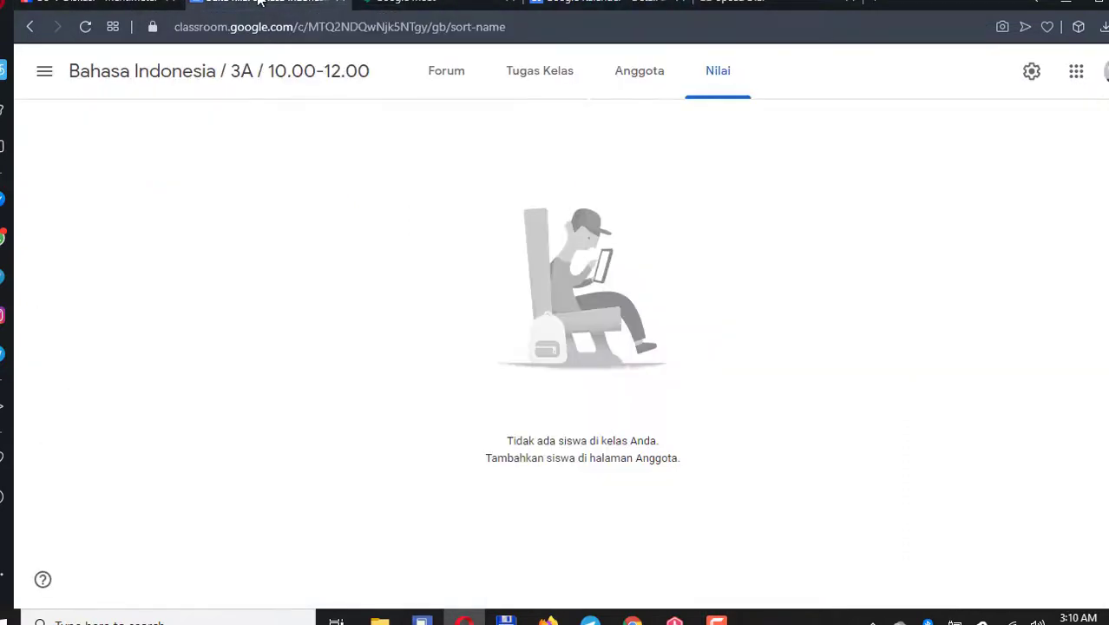
click(44, 71)
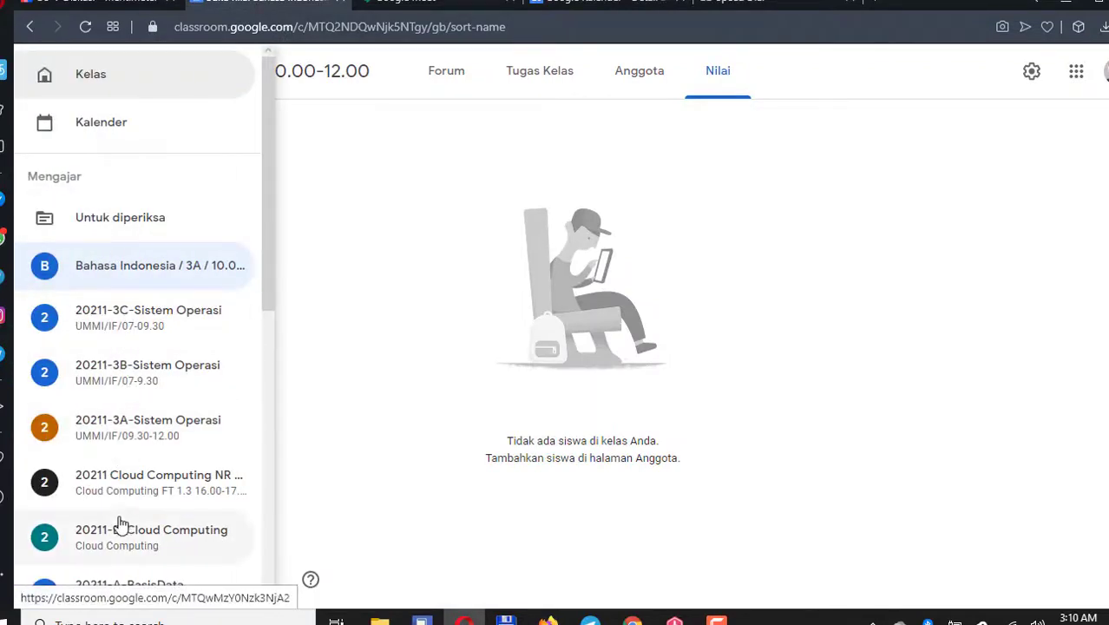
scroll(121, 553, down, 3)
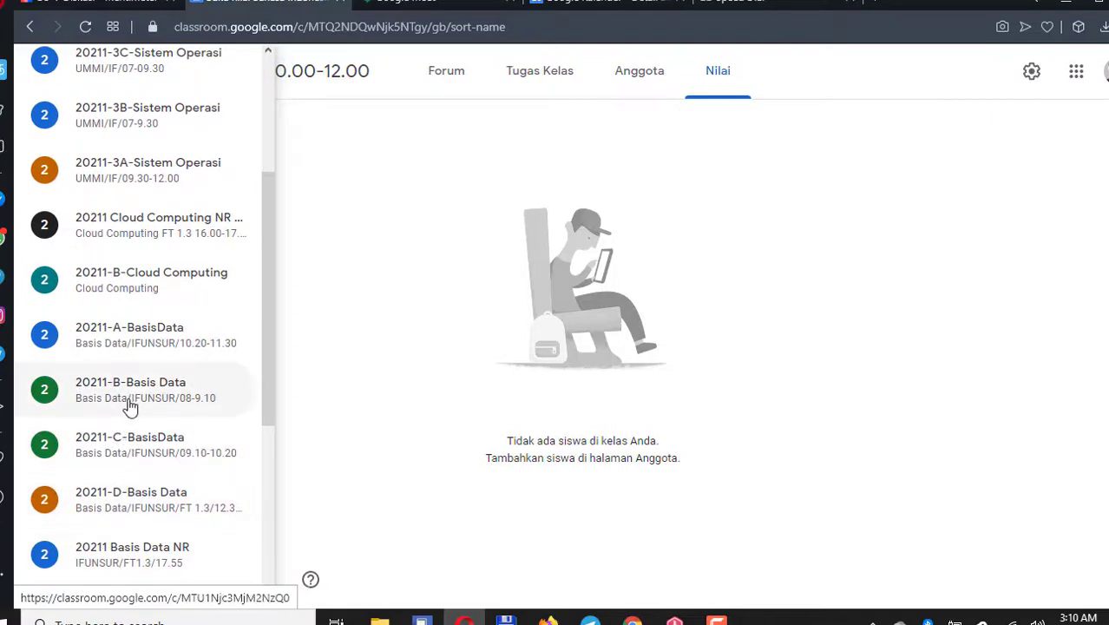
click(130, 390)
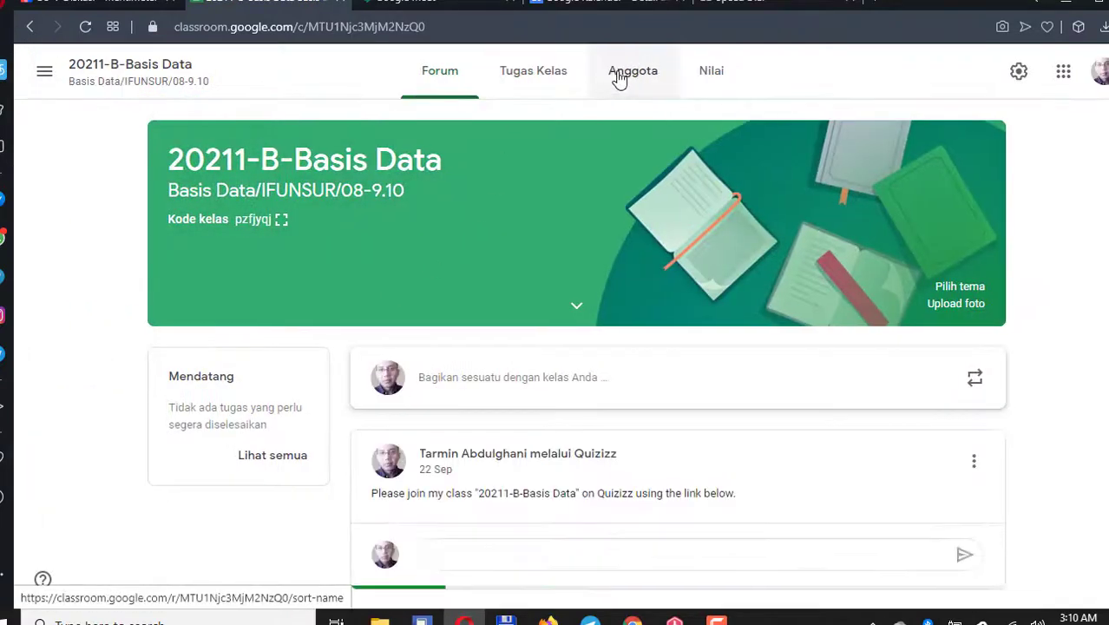
click(619, 79)
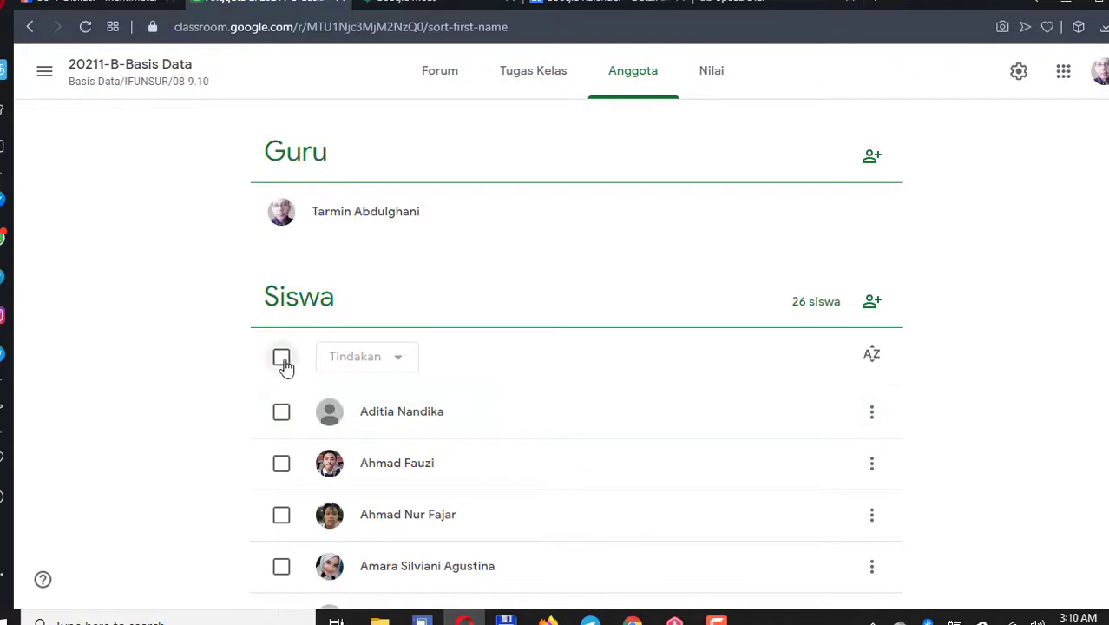
Select all students of the class, start an email to them, and return to the class's members page.
click(282, 358)
click(399, 360)
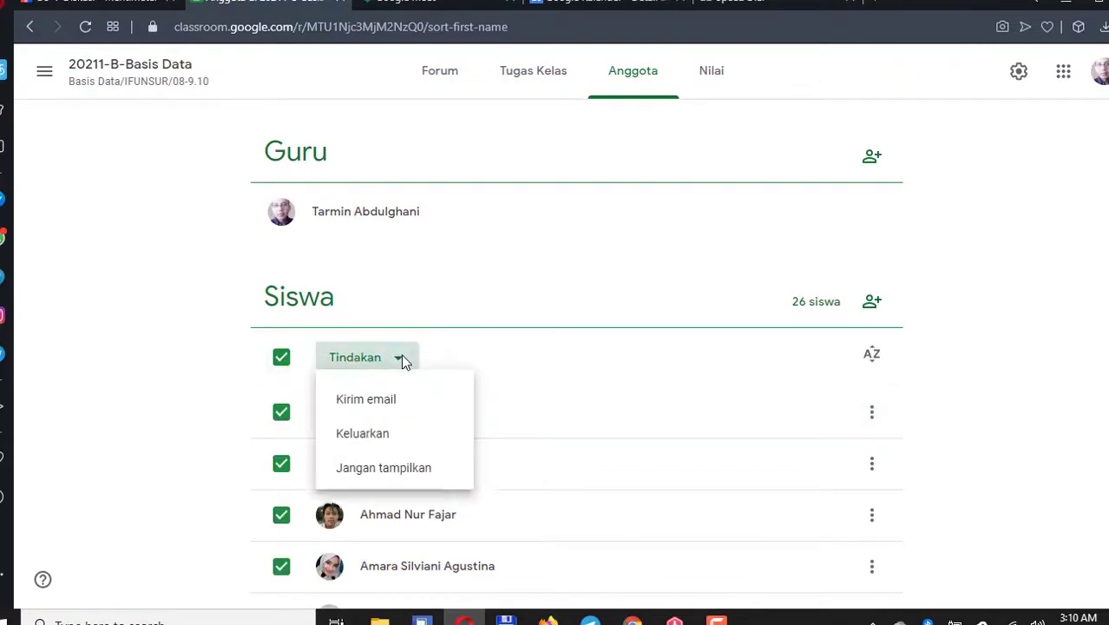
click(370, 413)
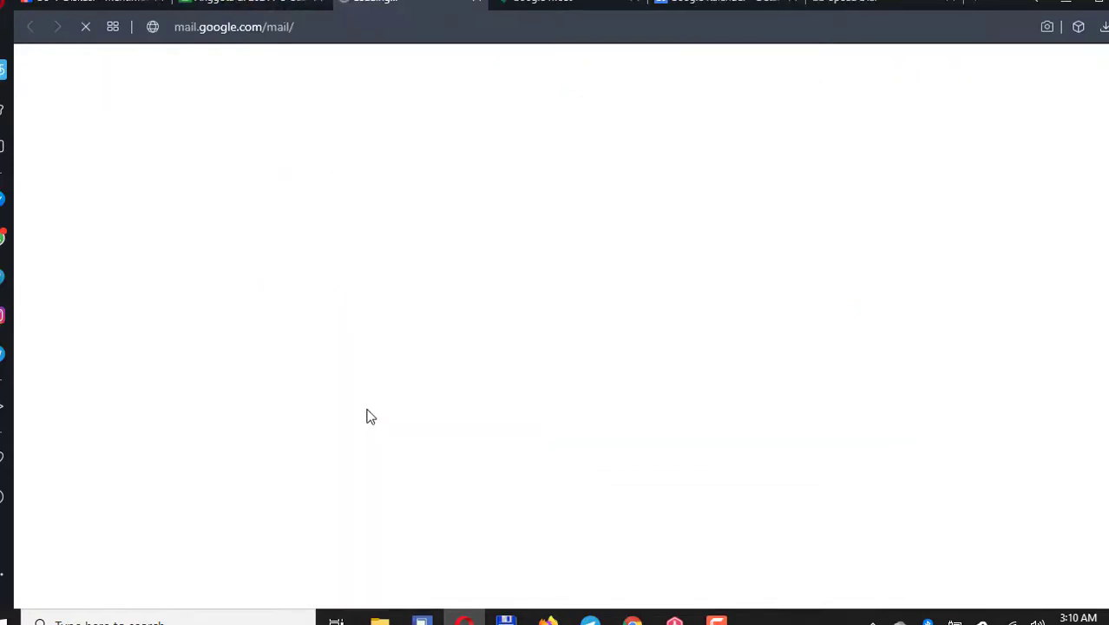
click(251, 4)
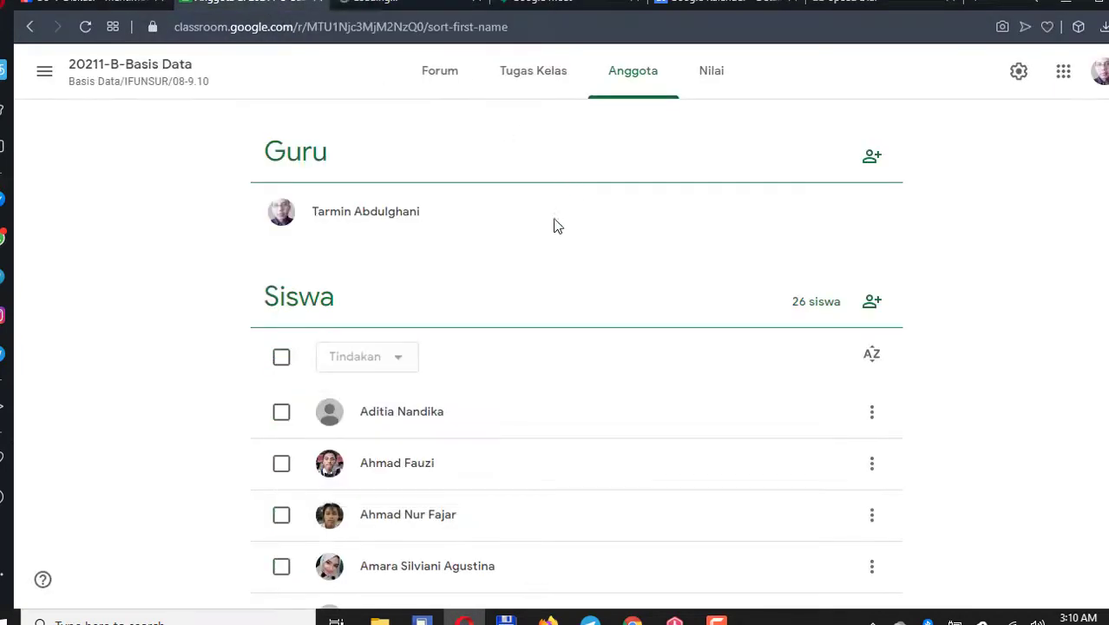
Start an email to all students of the class 20211-B-Basis Data and expand its full list of Bcc recipients.
click(378, 3)
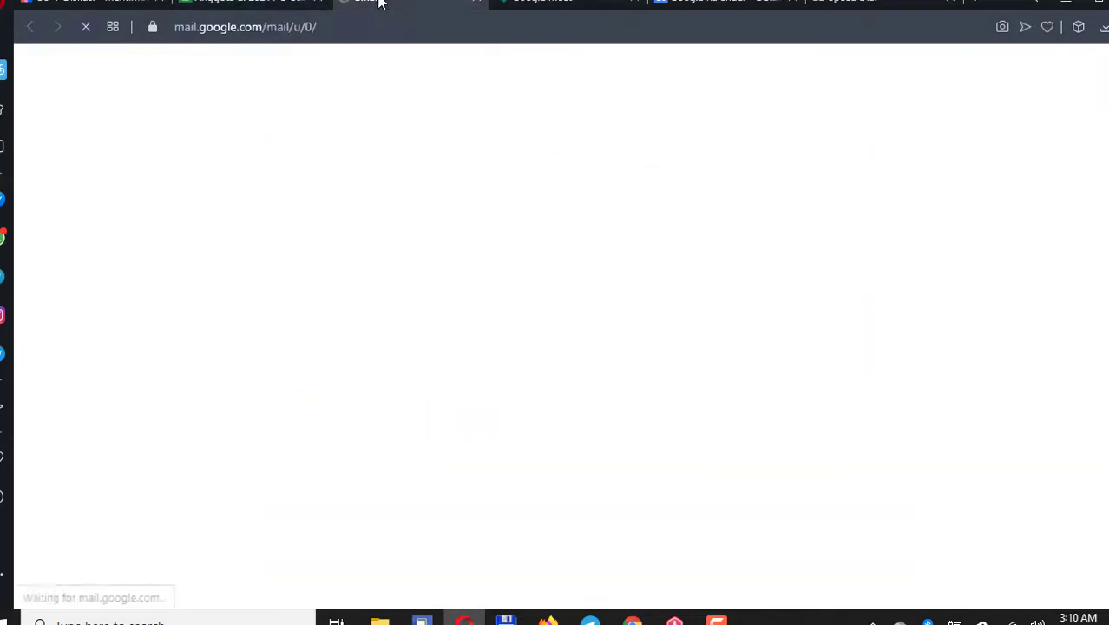
click(286, 1)
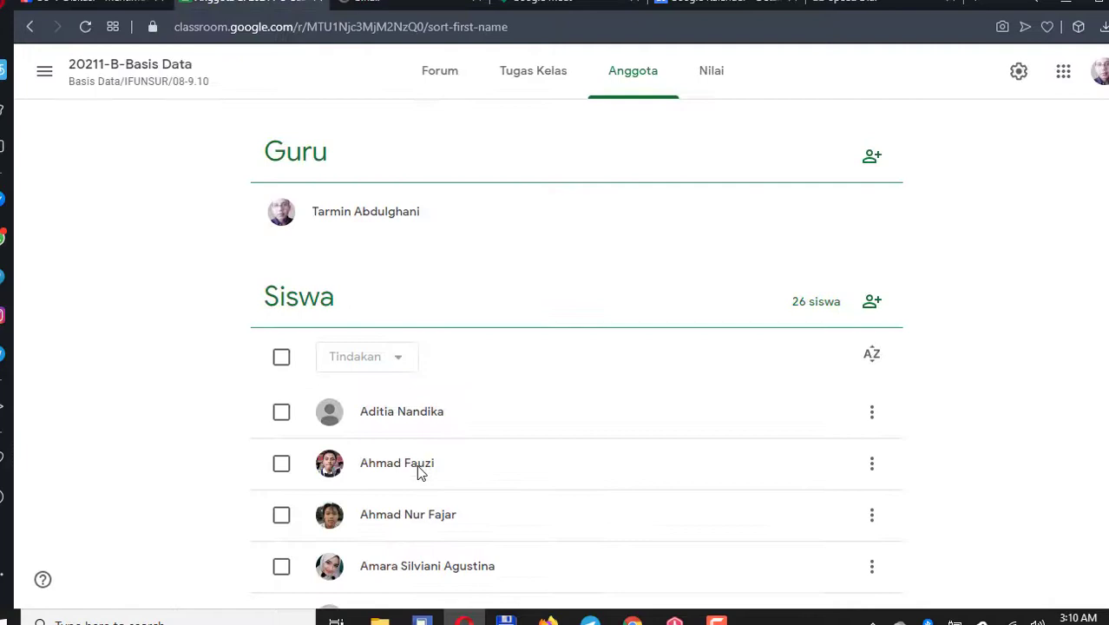
click(283, 359)
click(395, 368)
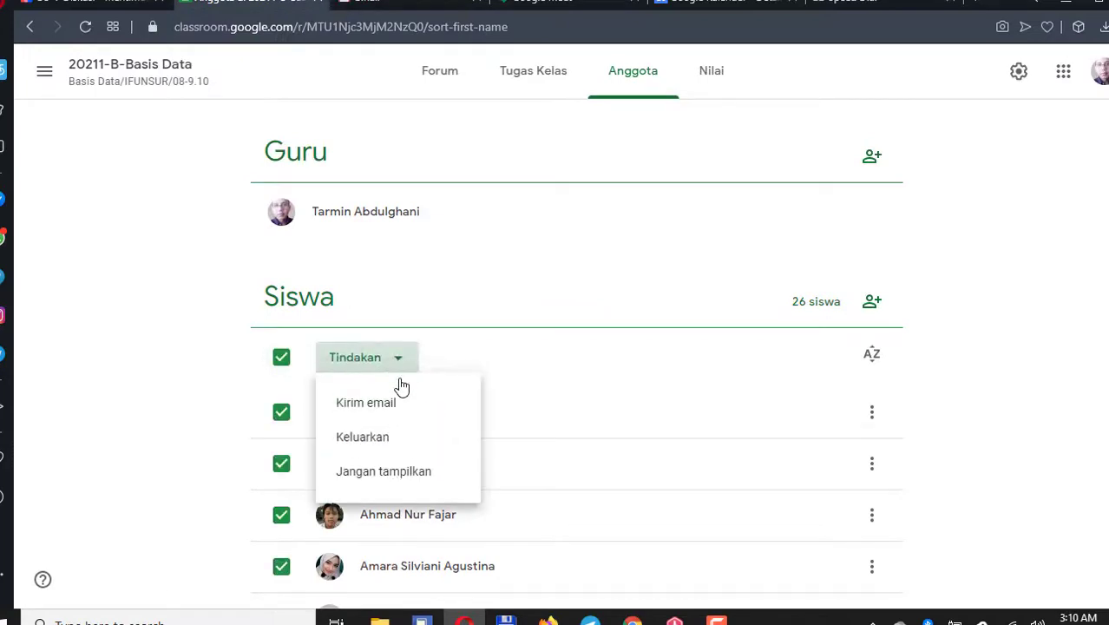
click(393, 404)
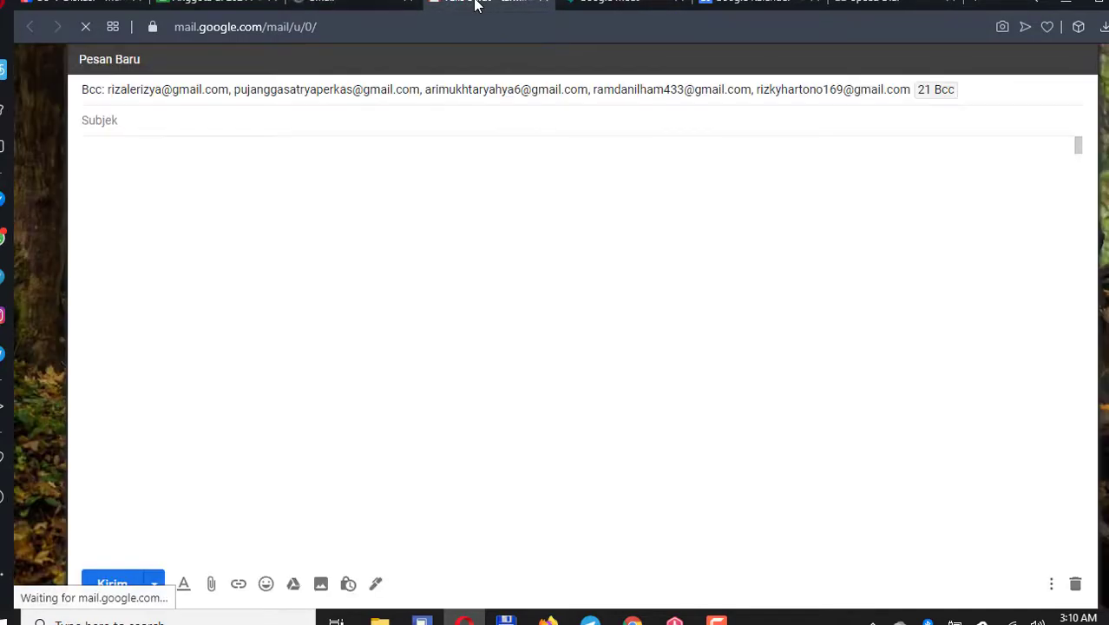
click(993, 87)
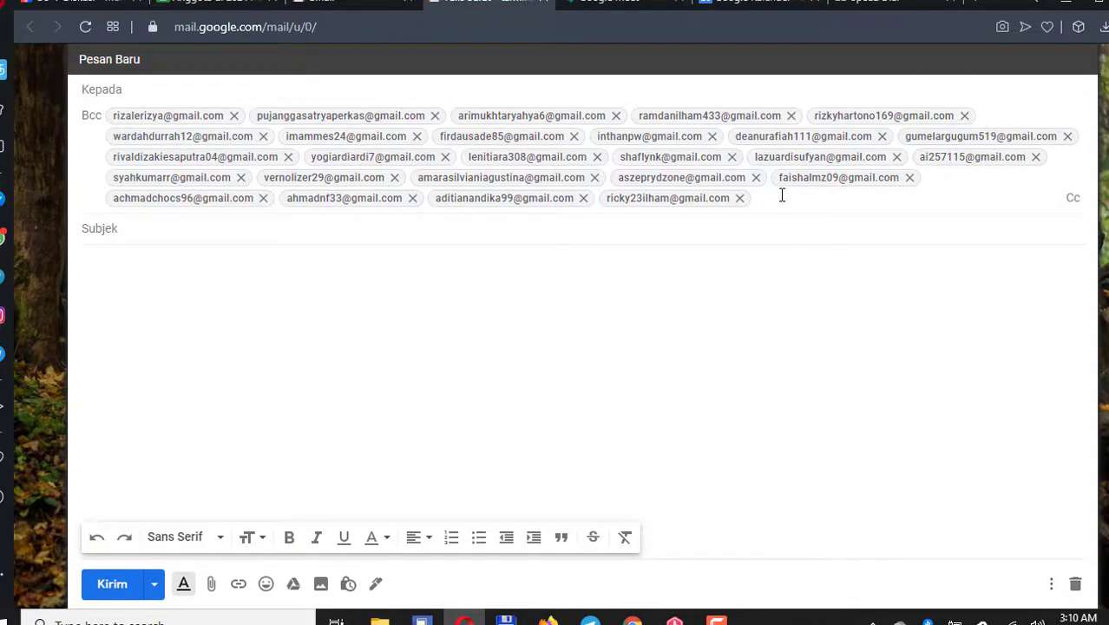
Switch to the Basis Data 19B - FT.1.4 event in Google Calendar, view its guest suggestions without adding anyone, and go to Google Meet.
click(614, 3)
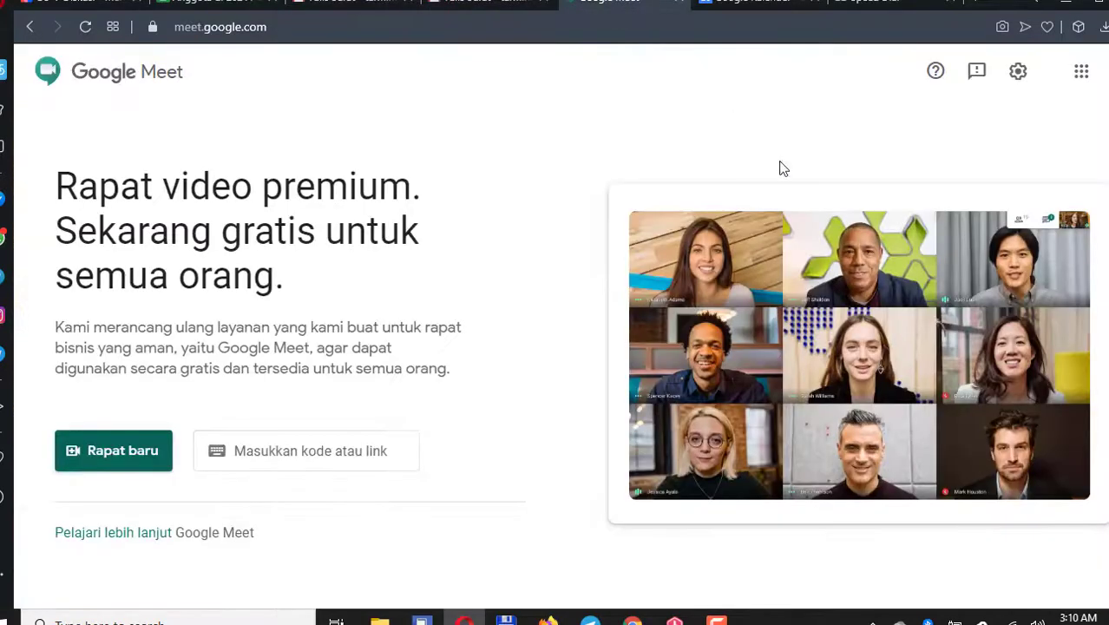
click(754, 5)
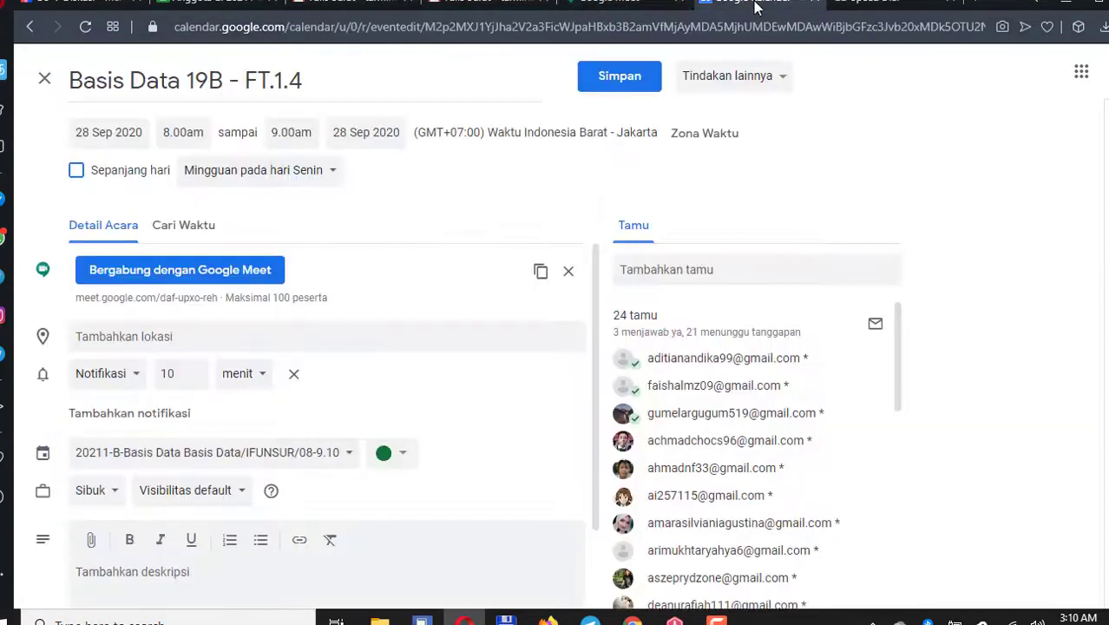
click(743, 266)
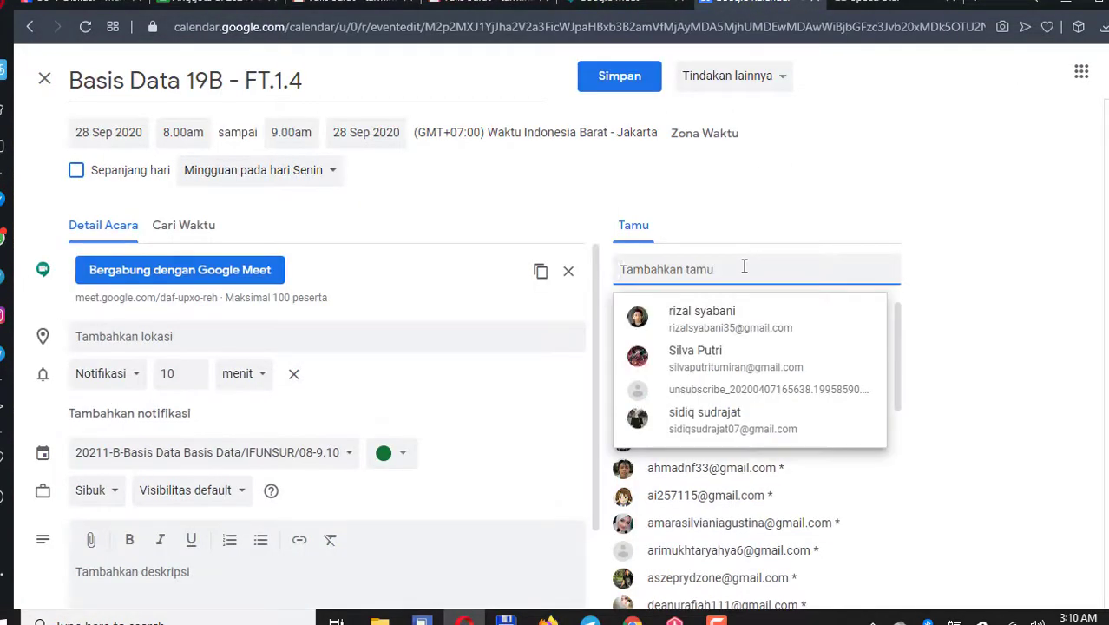
click(954, 202)
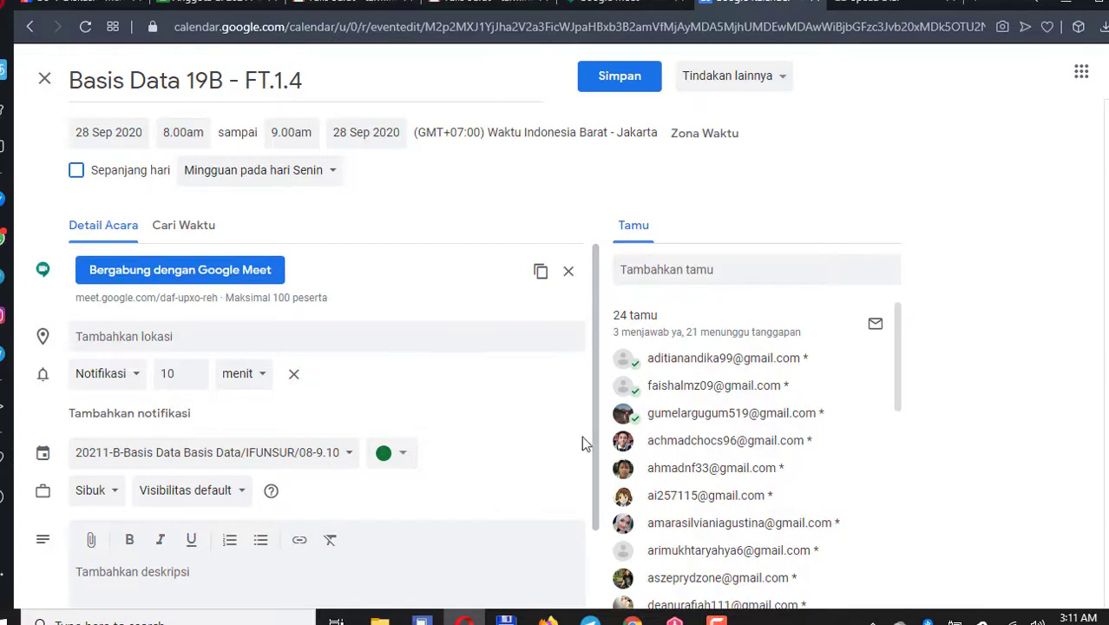
click(612, 2)
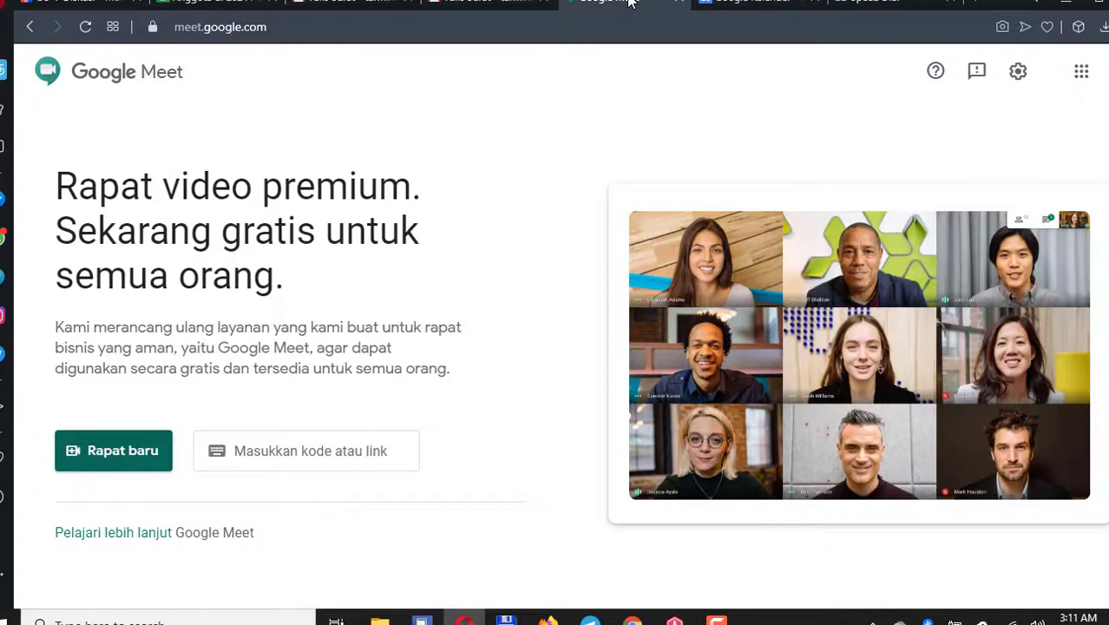